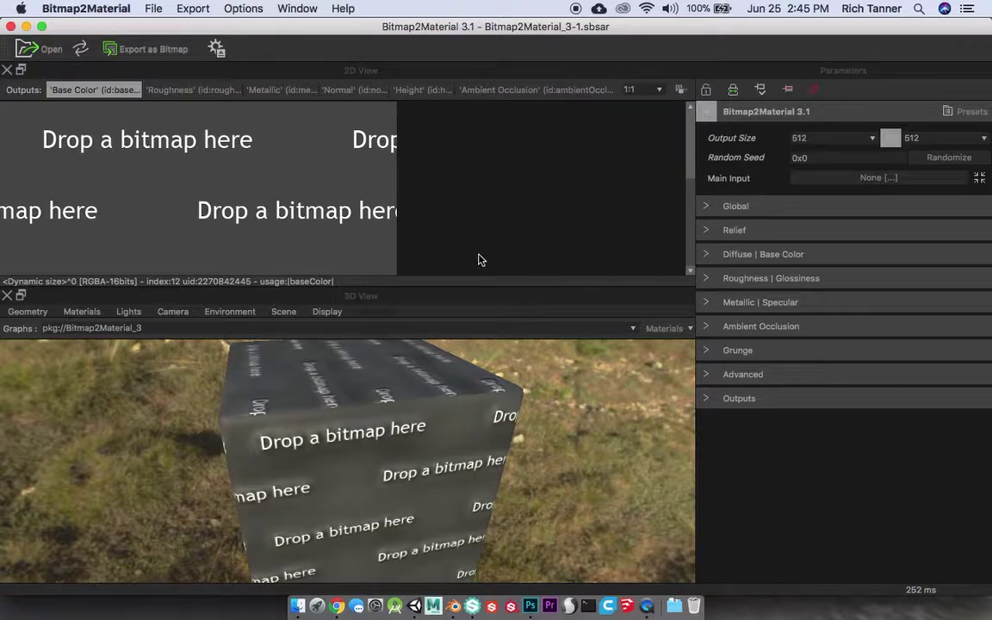
- Bring fantasy_chest_UV.psd forward in Photoshop CC, then return to Bitmap2Material 3.1
left_click(529, 606)
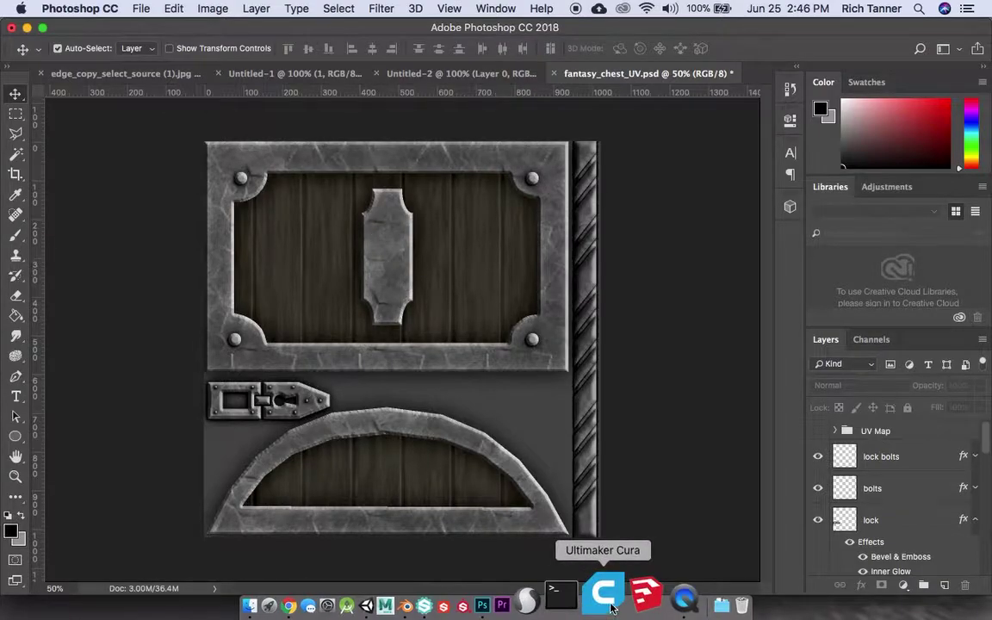
left_click(473, 591)
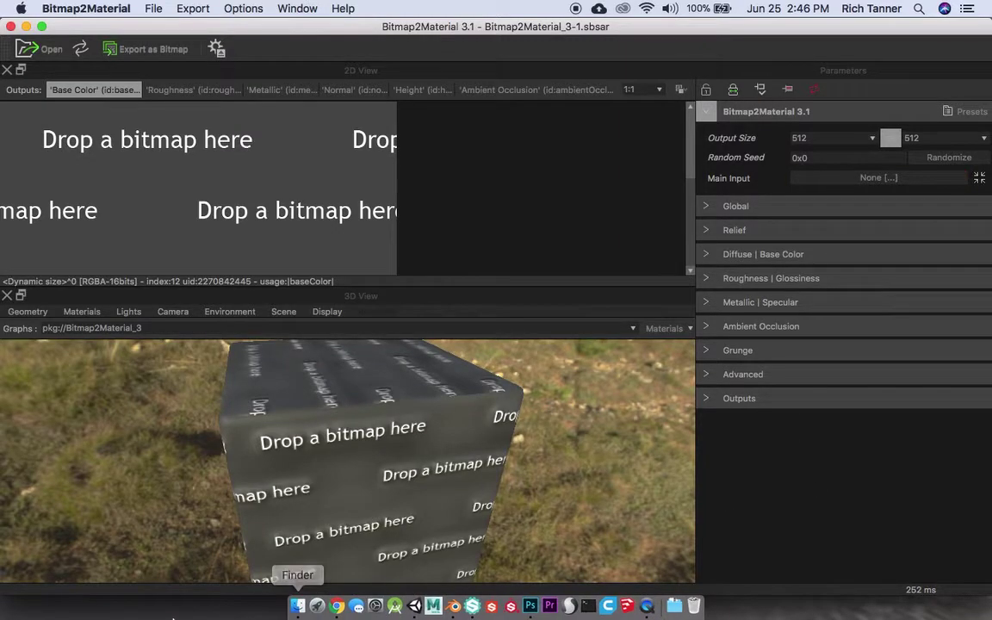
- Drag fantasy_chest.png from the 3D Game Textures folder onto the 'Drop a bitmap here' area as Main Input
left_click(297, 605)
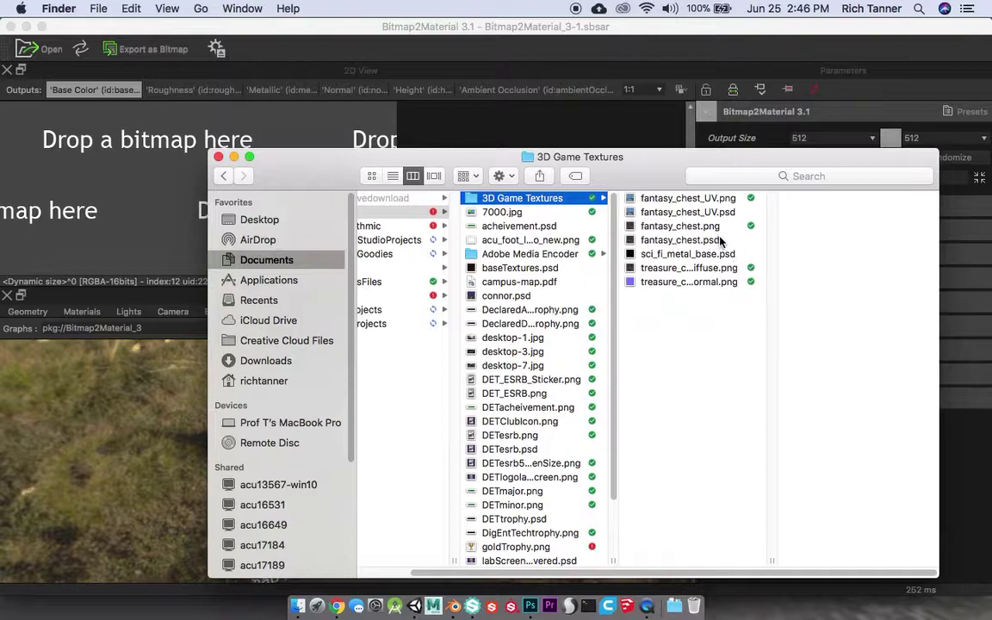
left_click(702, 226)
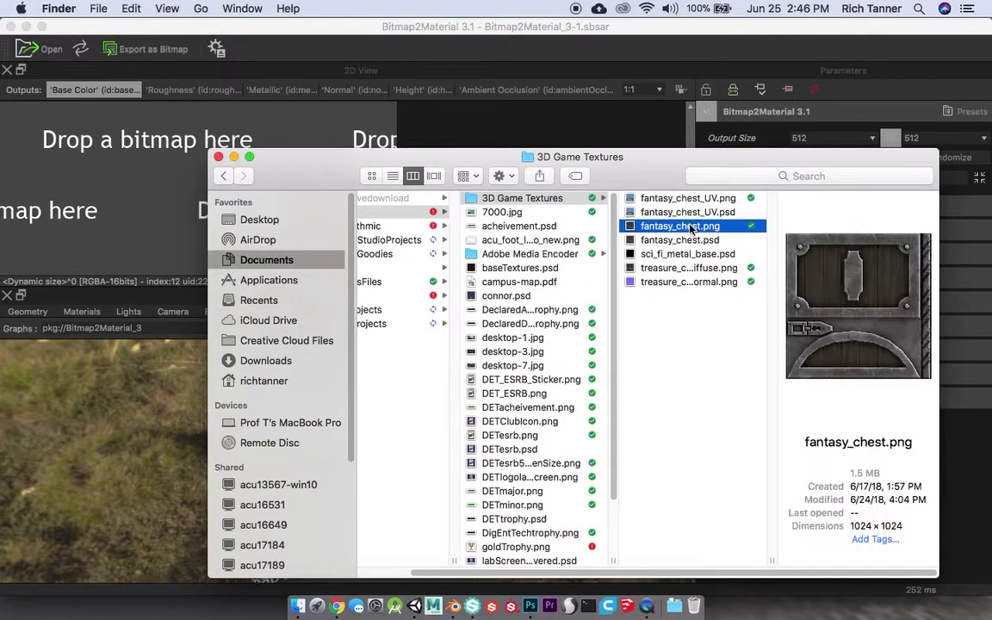
left_click_drag(702, 225, 106, 169)
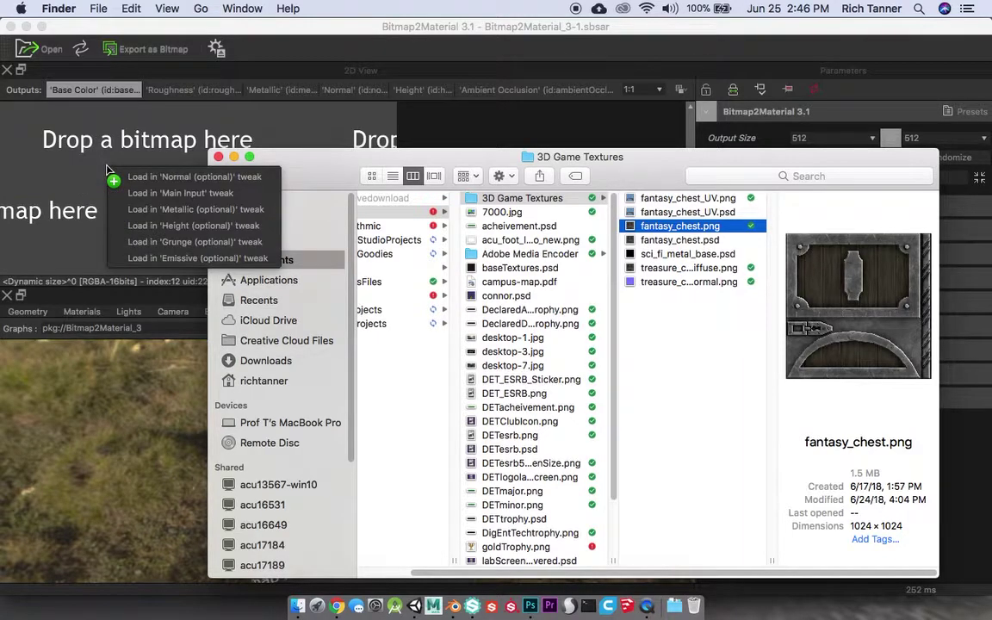
left_click_drag(107, 169, 155, 174)
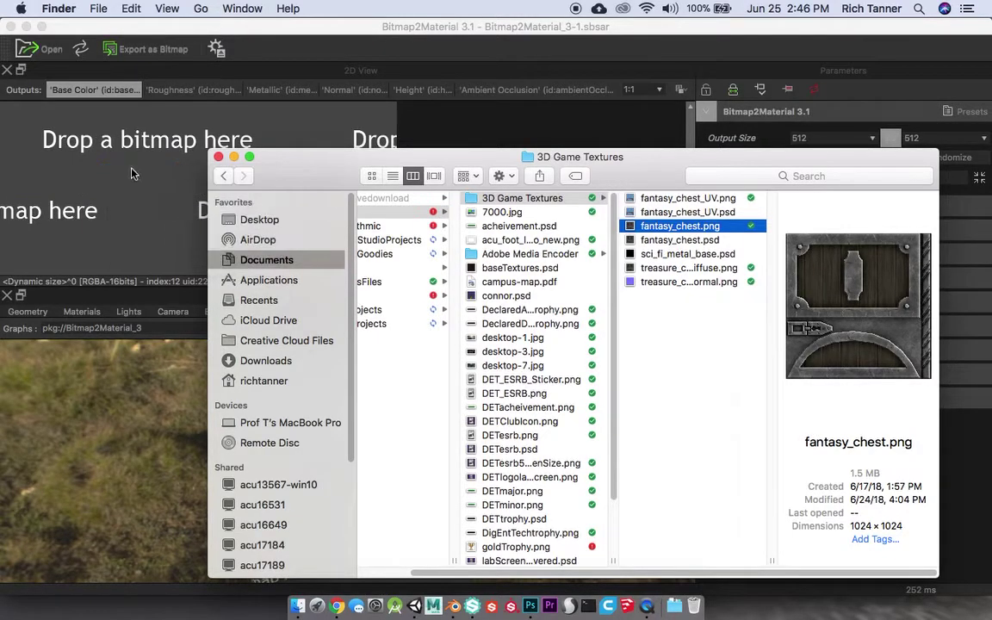
left_click_drag(672, 226, 172, 197)
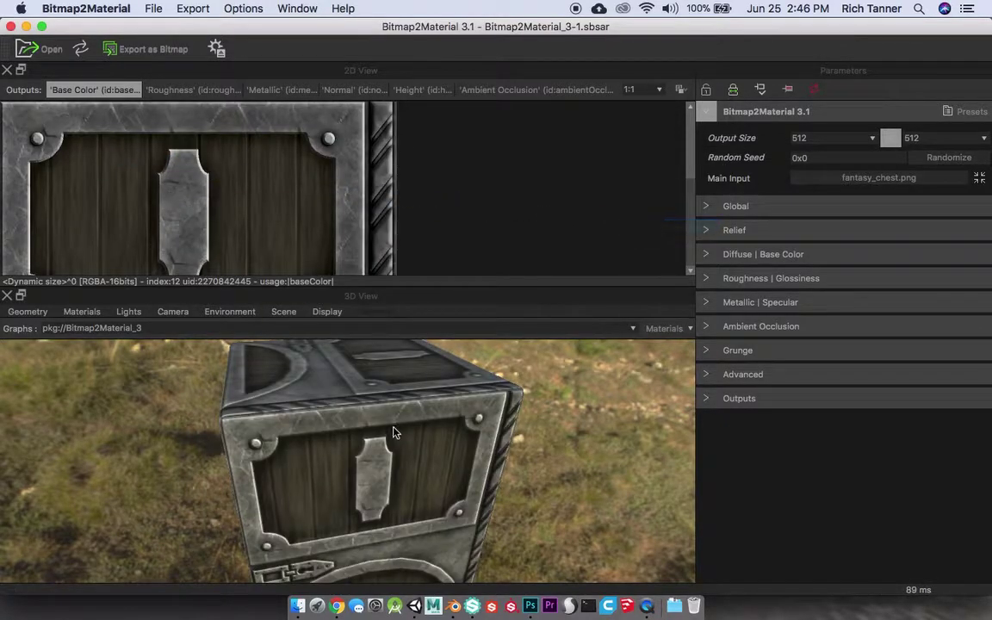
- Enlarge the 2D View and inspect the Roughness, Metallic, Normal and Ambient Occlusion maps
left_click_drag(364, 458, 275, 427)
left_click_drag(366, 456, 414, 480)
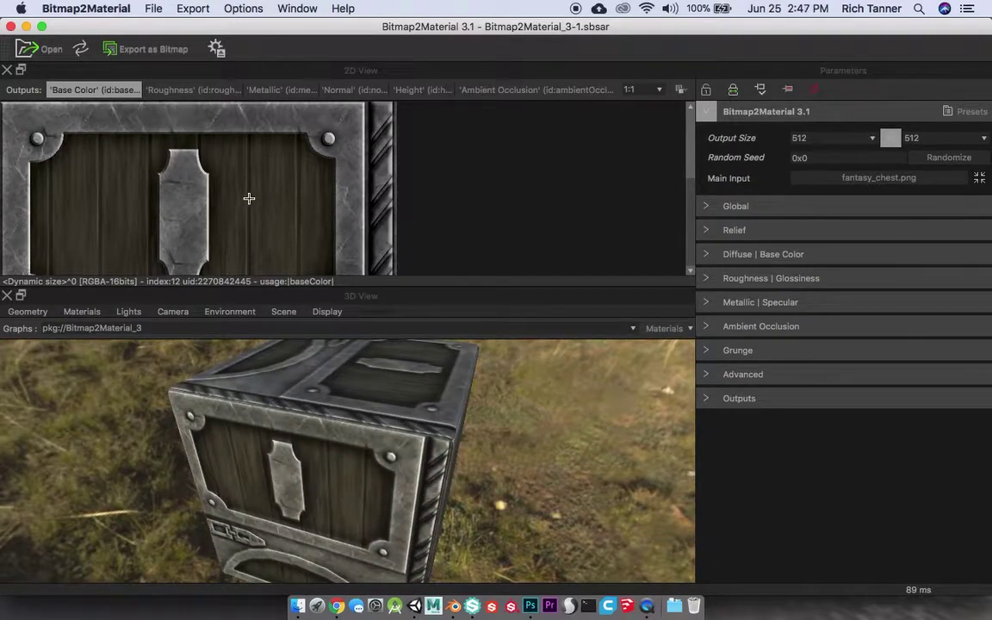
left_click(176, 82)
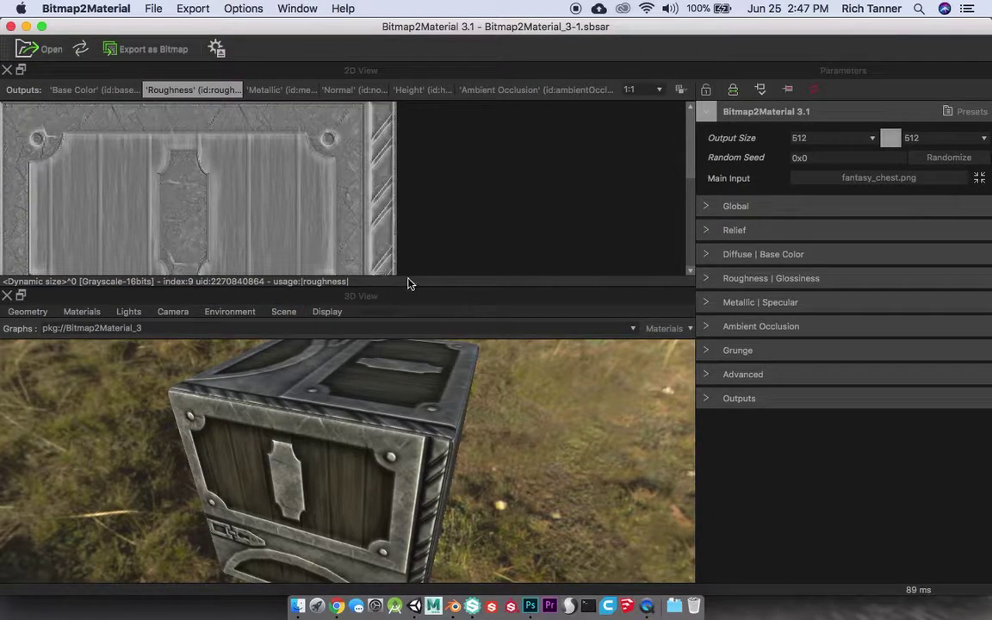
left_click_drag(410, 283, 415, 380)
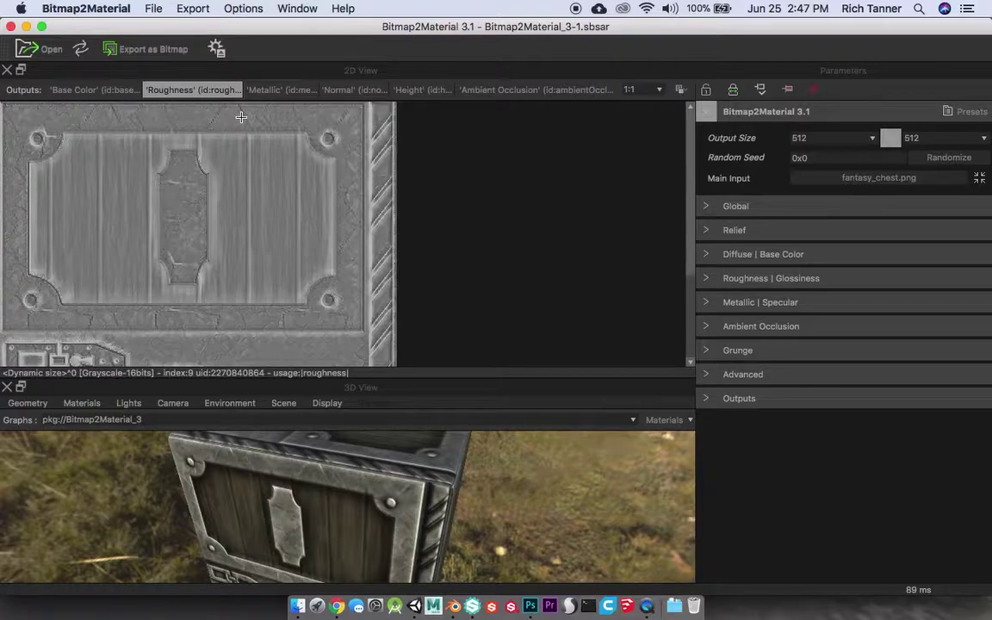
left_click(281, 90)
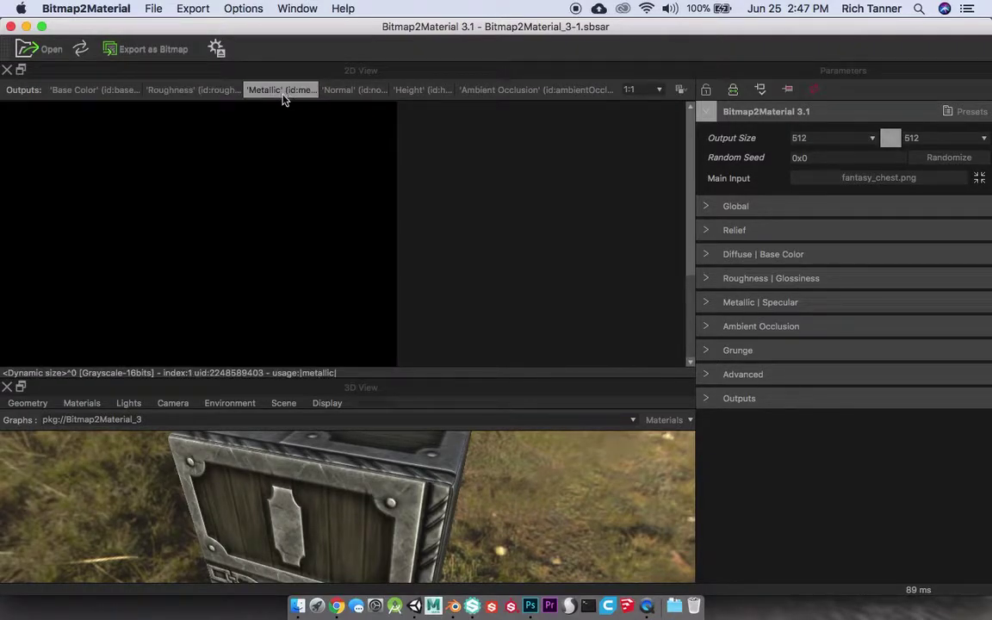
left_click(361, 92)
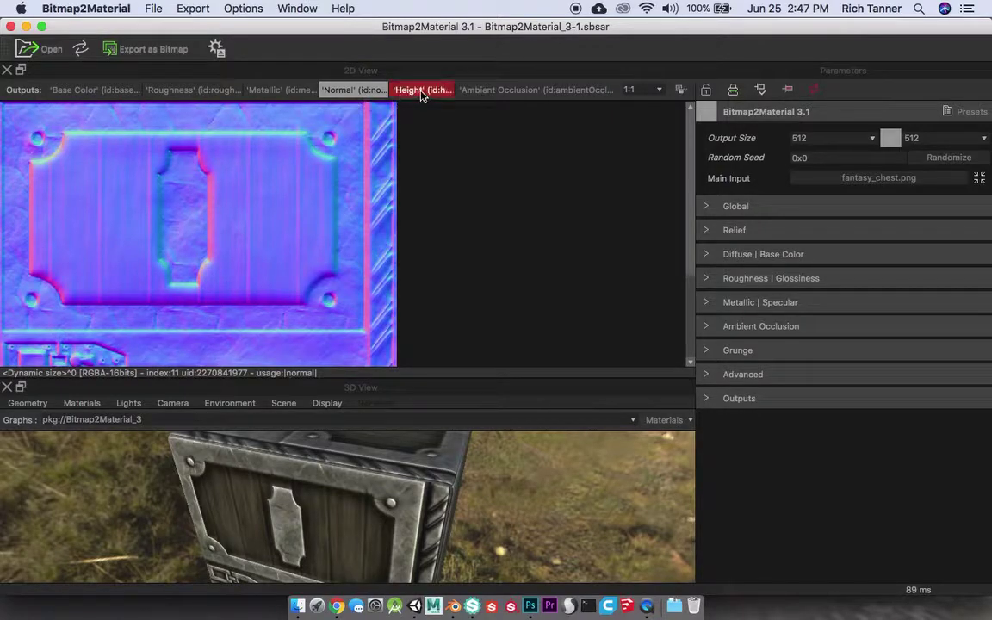
left_click(486, 91)
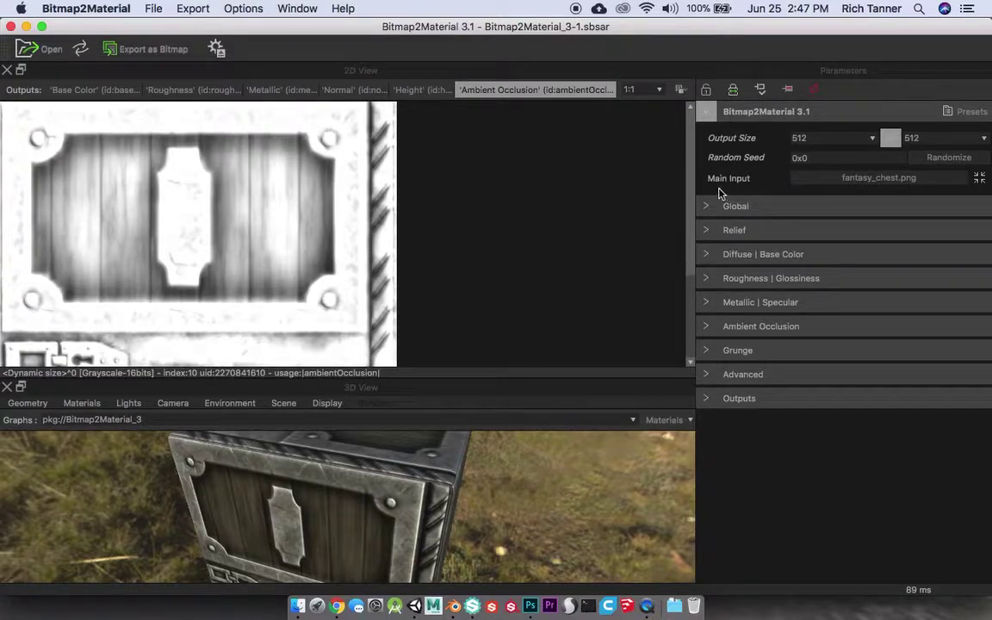
- Review the Height, Normal and Metallic maps on the chest, then return to fantasy_chest_UV.psd in Photoshop
left_click_drag(692, 193, 689, 248)
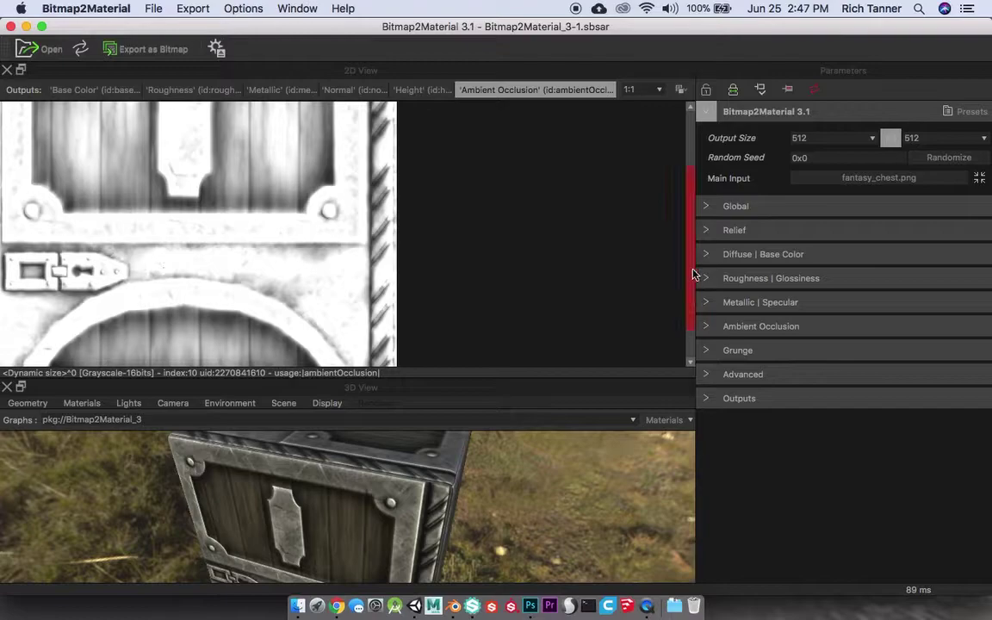
left_click_drag(690, 270, 684, 195)
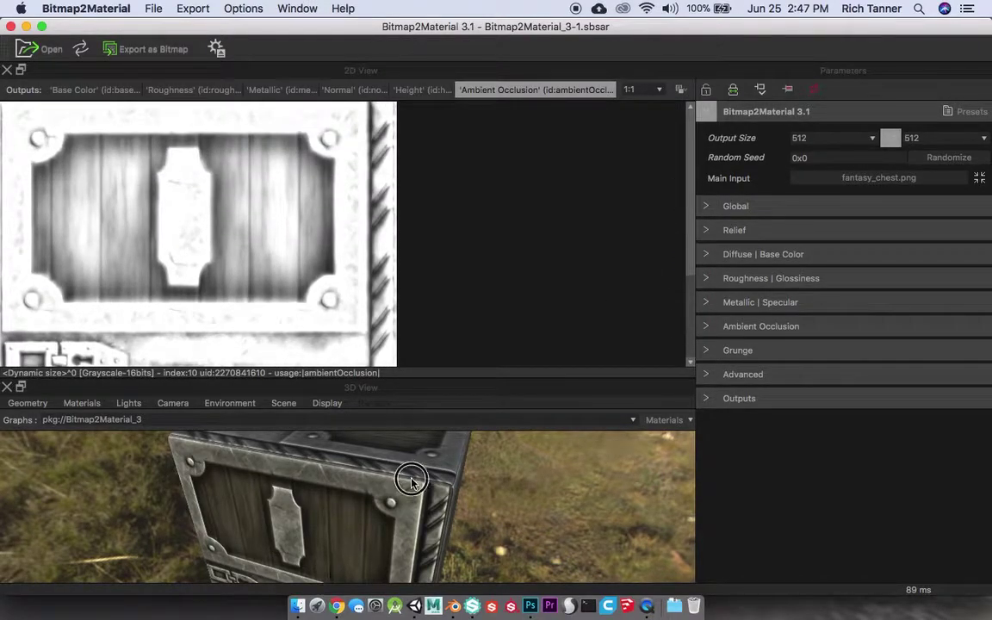
left_click_drag(411, 481, 255, 199)
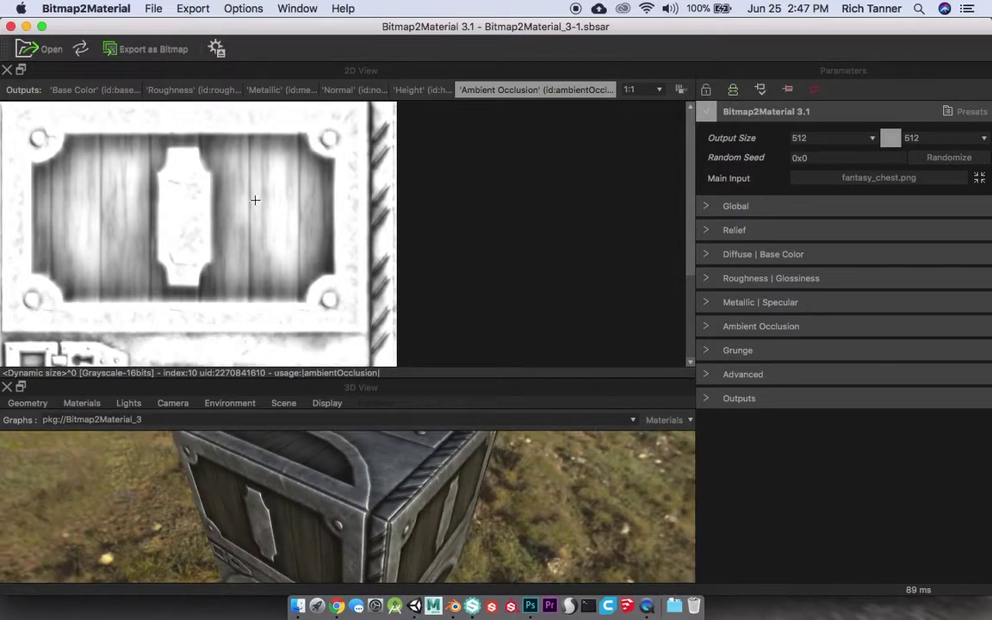
left_click(422, 91)
left_click(353, 90)
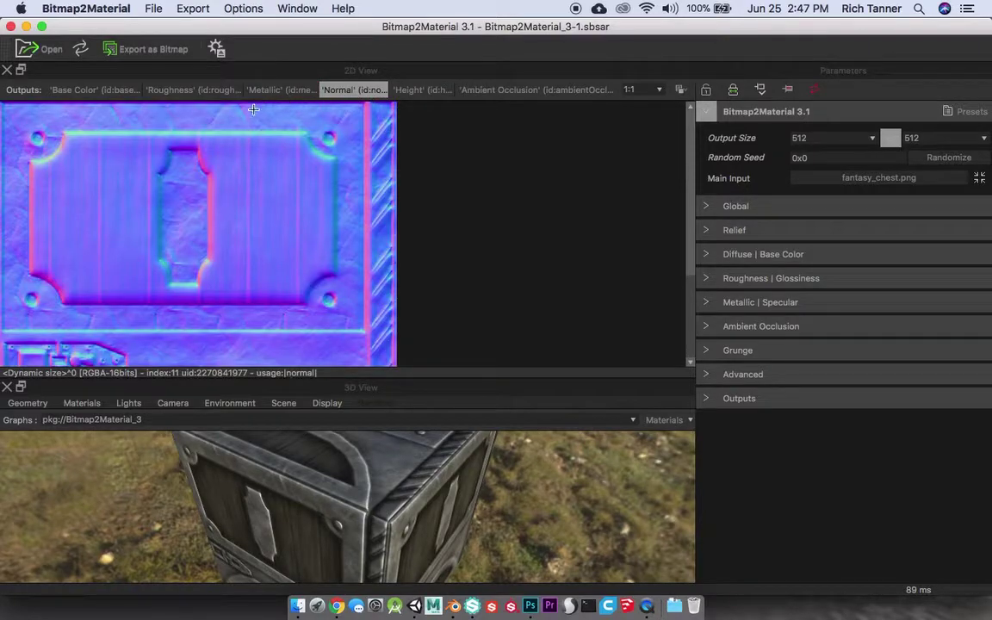
left_click(287, 91)
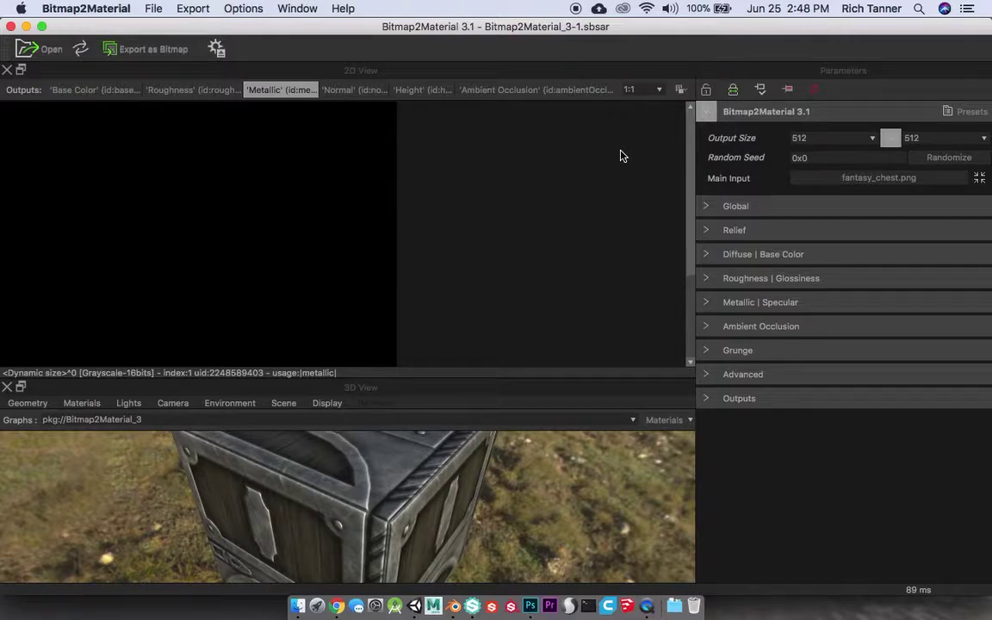
mouse_move(687, 150)
left_mouse_down()
mouse_move(677, 267)
mouse_move(676, 146)
left_mouse_up()
left_click(529, 606)
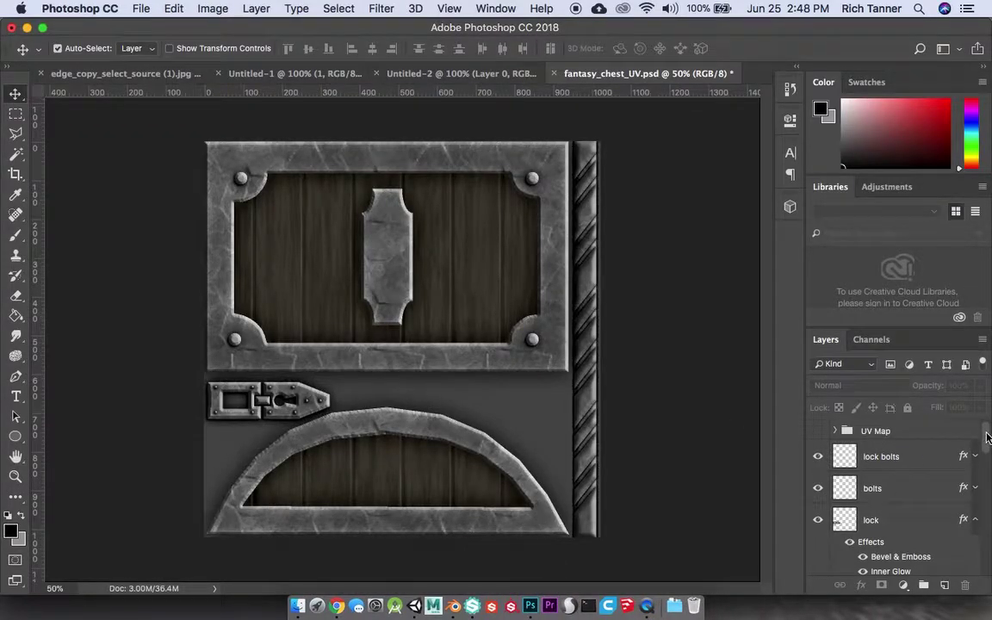
- Show the UV Map layout and select its UV Map layer, hiding the text labels and dashed lines
mouse_move(986, 436)
left_mouse_down()
mouse_move(986, 564)
mouse_move(984, 422)
left_mouse_up()
left_click(839, 430)
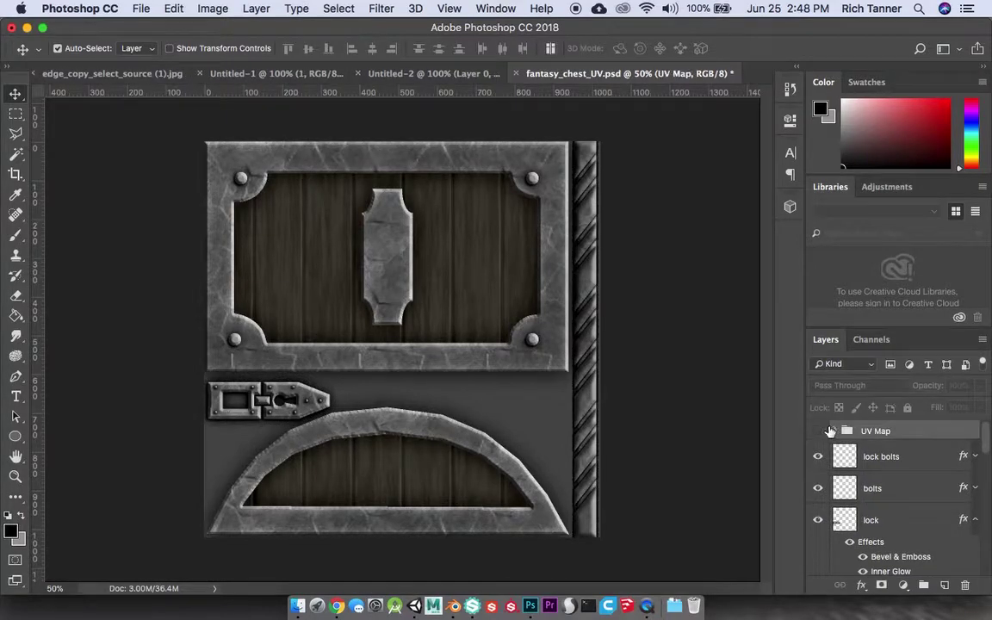
left_click(818, 430)
left_click(835, 431)
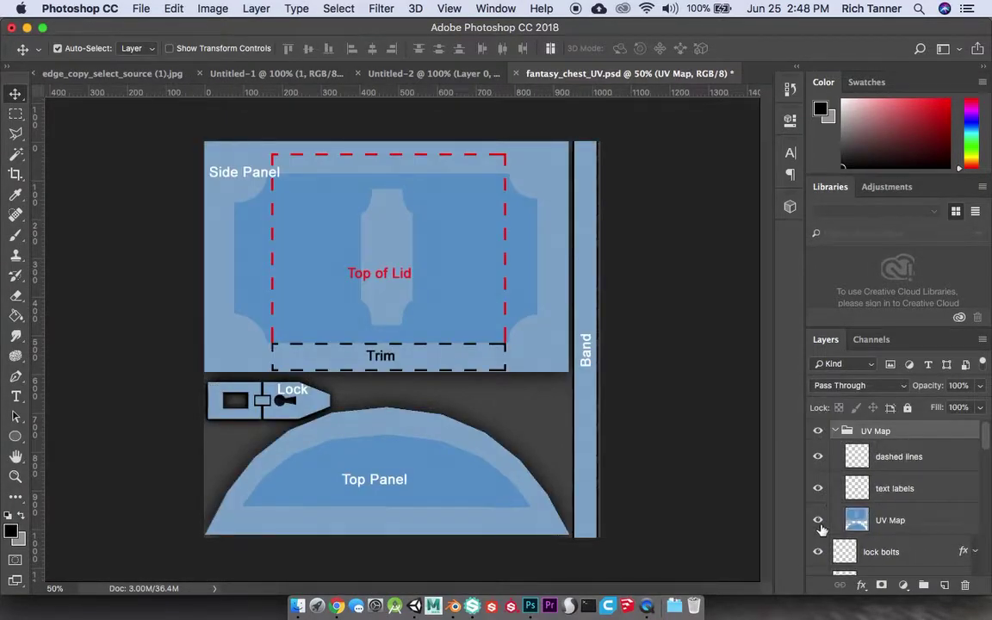
left_click(852, 517)
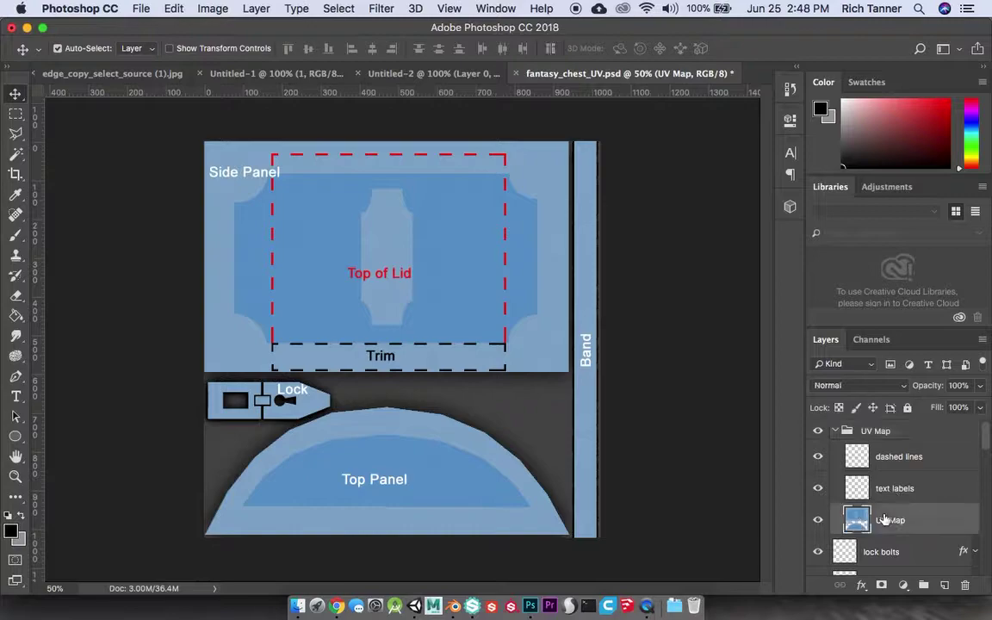
left_click(816, 487)
left_click(819, 457)
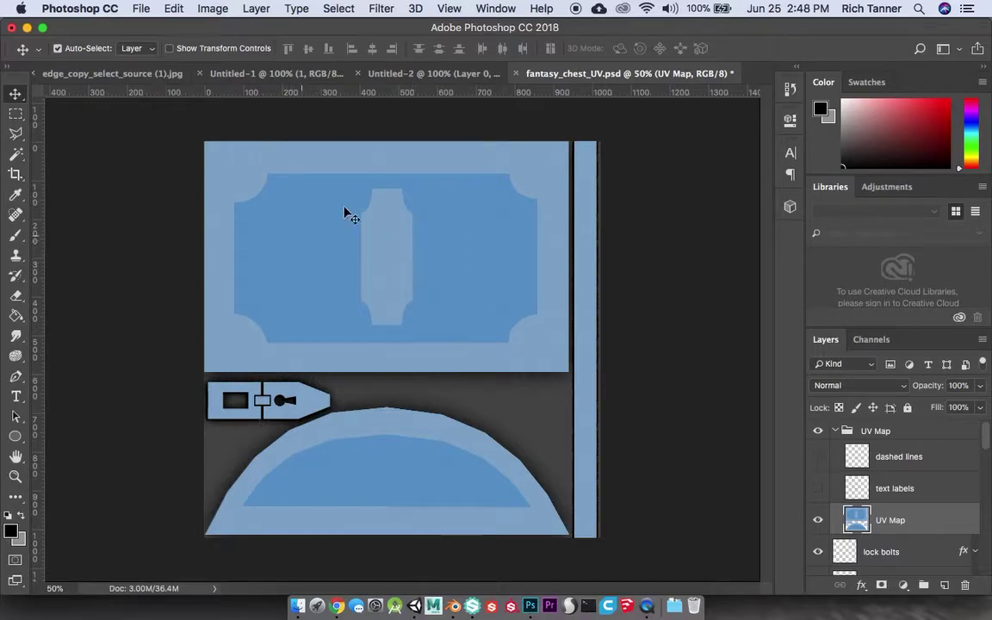
- Select the dark-blue panels and add a layer named nonmetal above the UV Map group
left_click(16, 152)
left_click(285, 232)
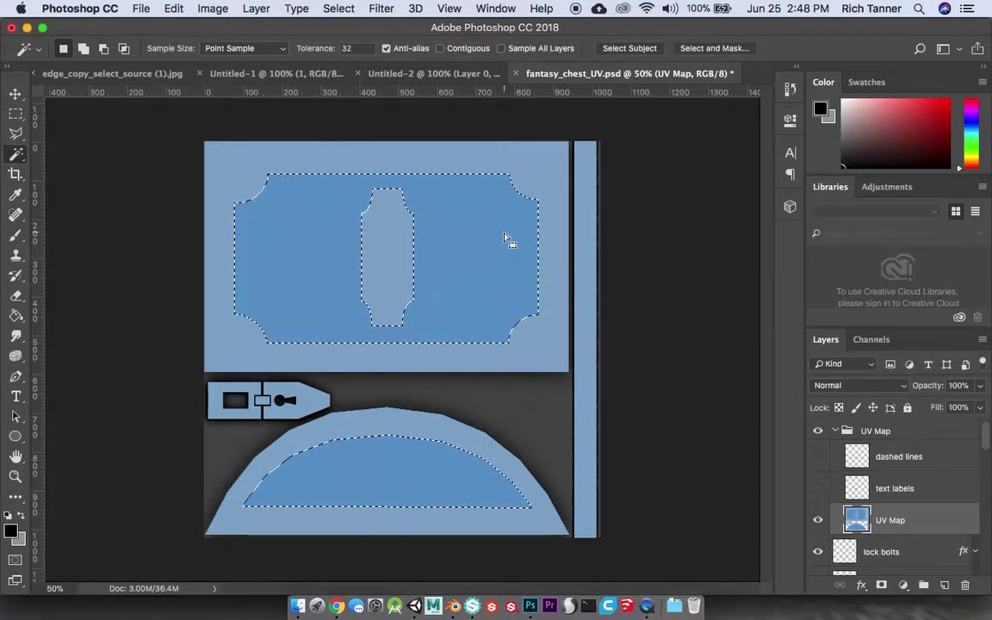
left_click(945, 585)
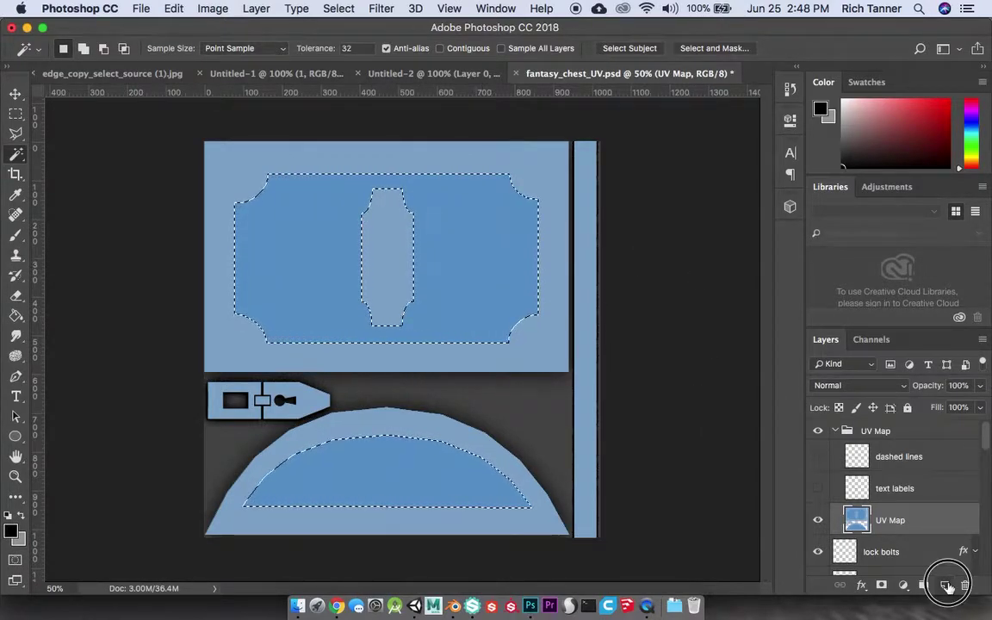
left_click_drag(904, 521, 891, 429)
double_click(876, 436)
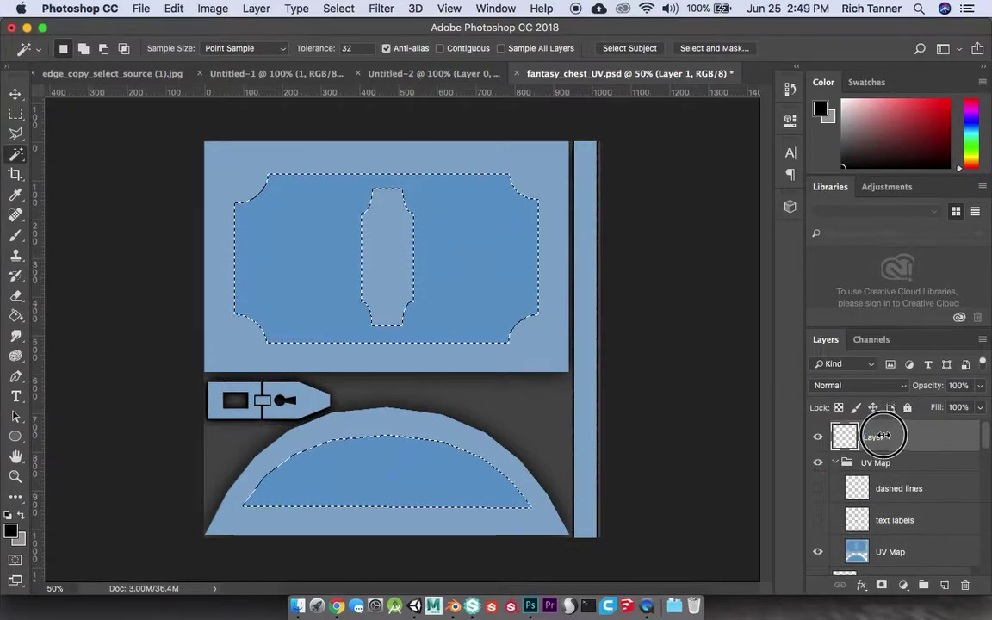
type("nonm")
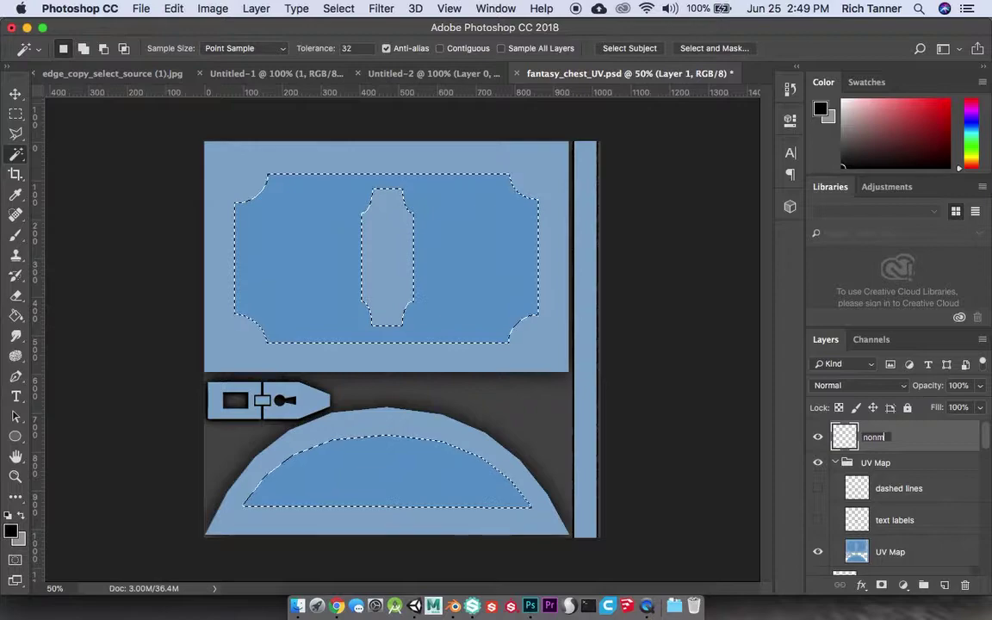
type("etal")
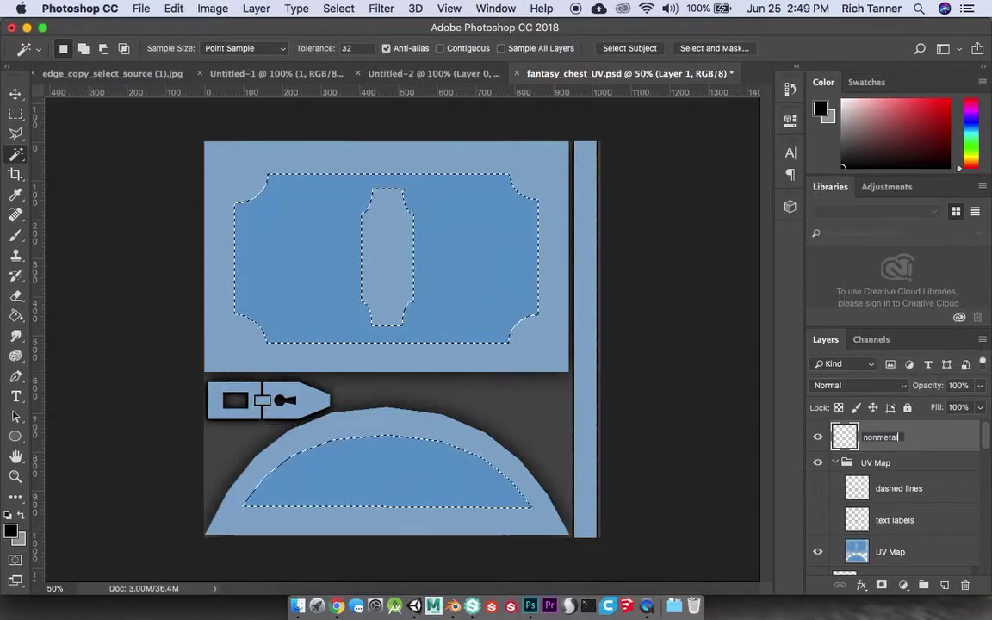
key("Return")
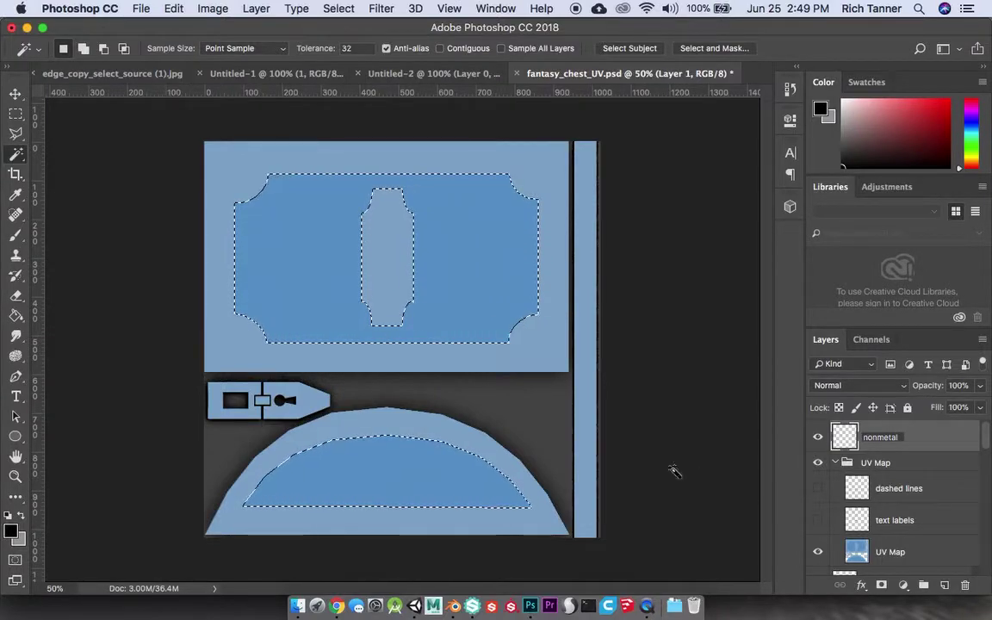
- Reselect all the dark-blue inner UV areas from the UV Map layer, with nonmetal as the active layer
left_click(19, 321)
key("ctrl+d")
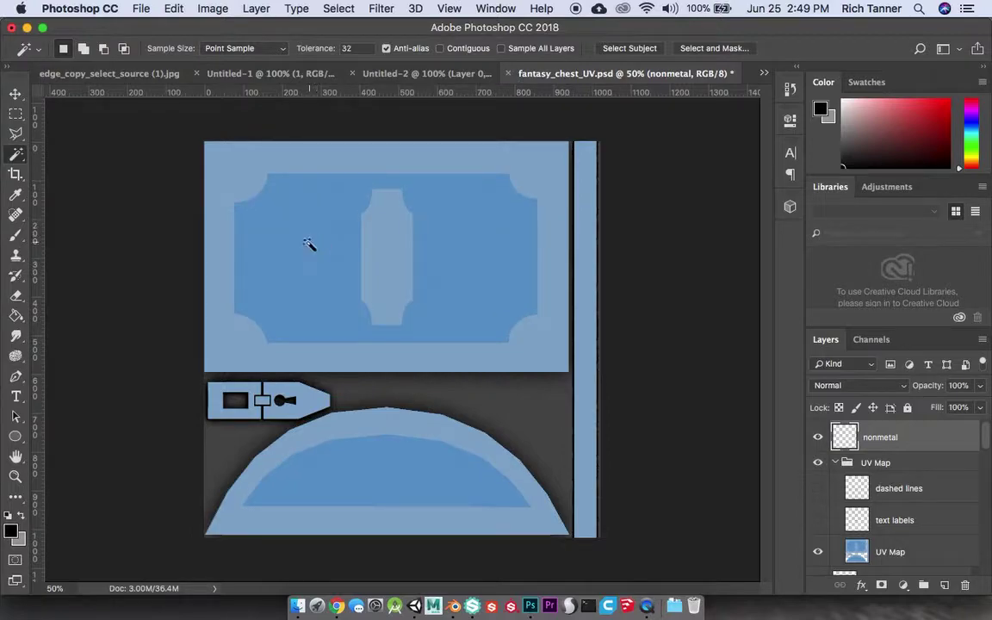
key("ctrl+a")
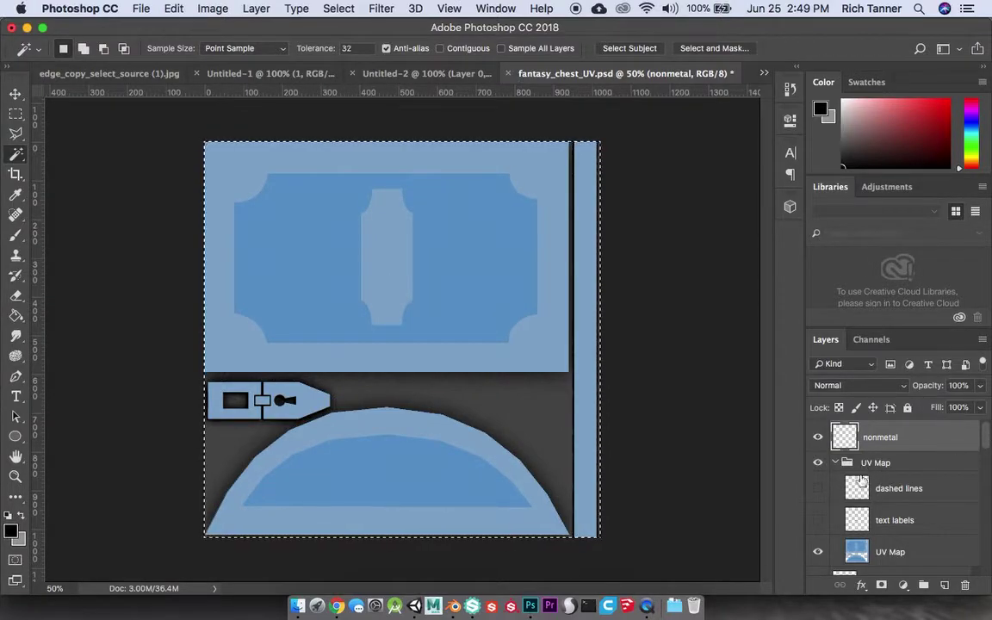
left_click(890, 552)
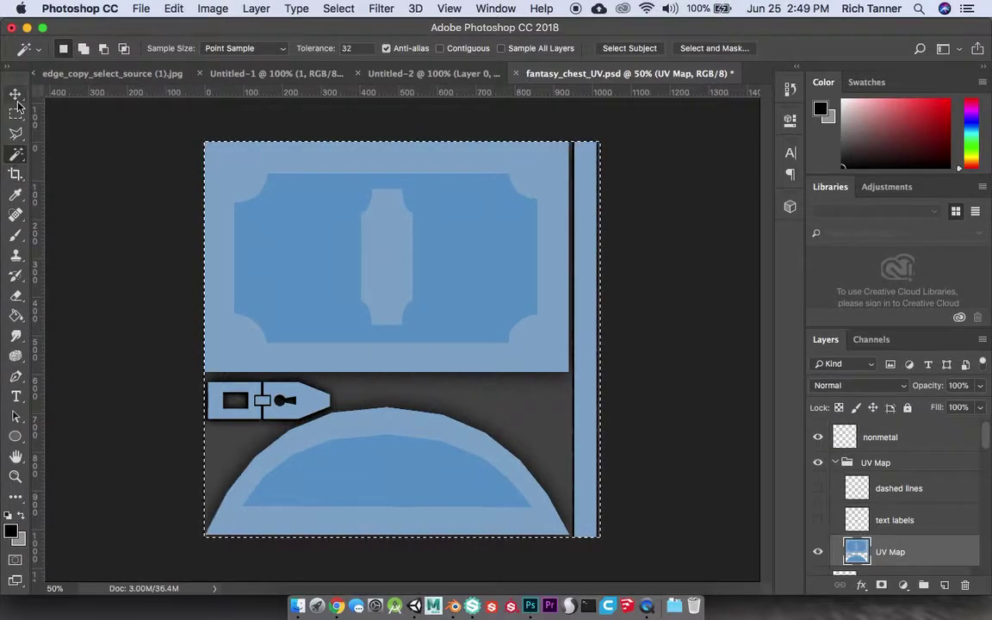
left_click(310, 296)
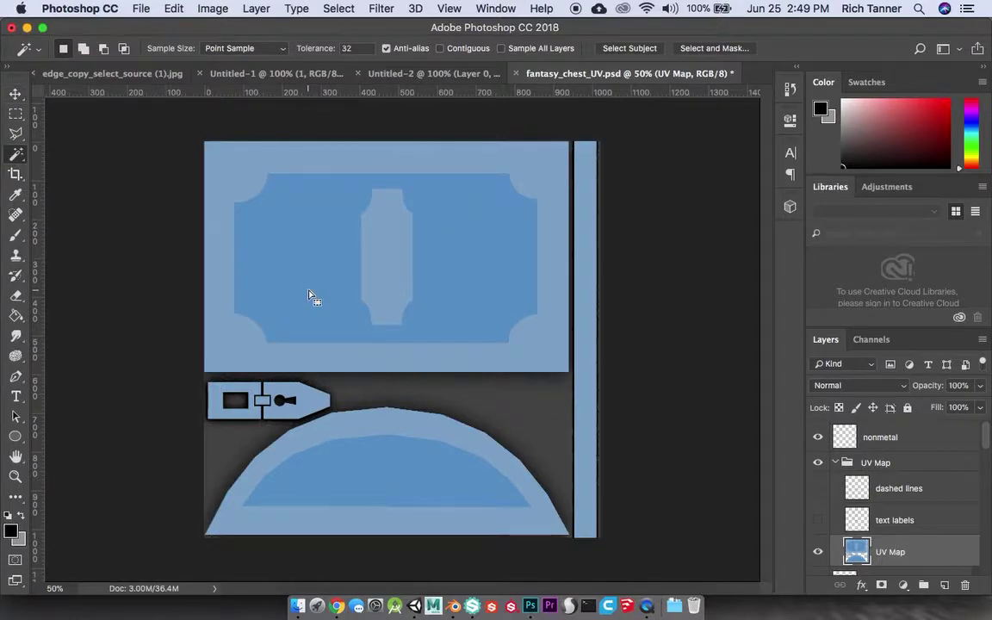
left_click(303, 229)
left_click(939, 440)
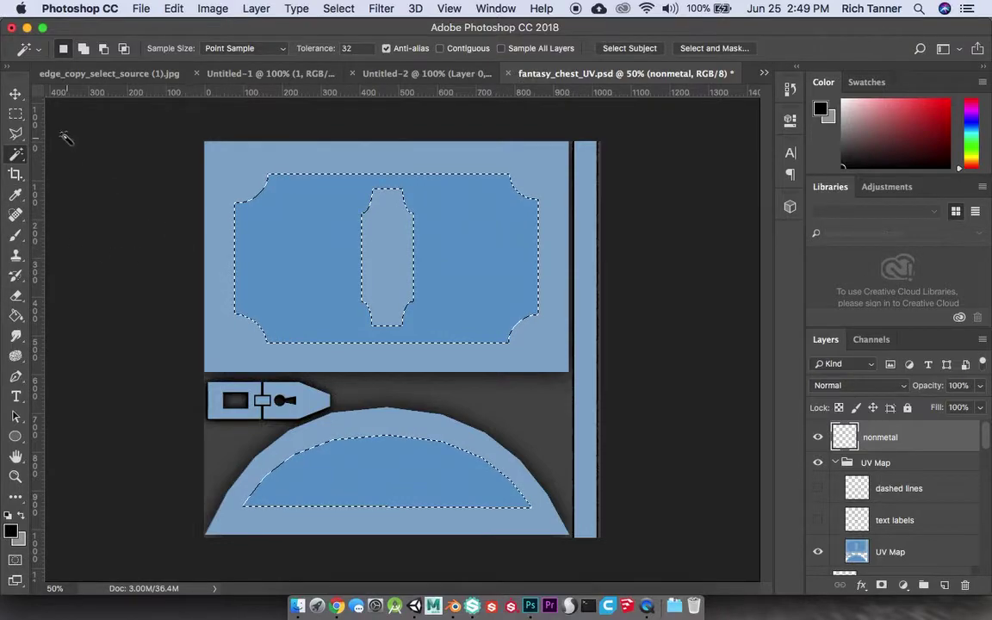
- Fill the selected inner panels with black on the nonmetal layer
key("m")
right_click(282, 235)
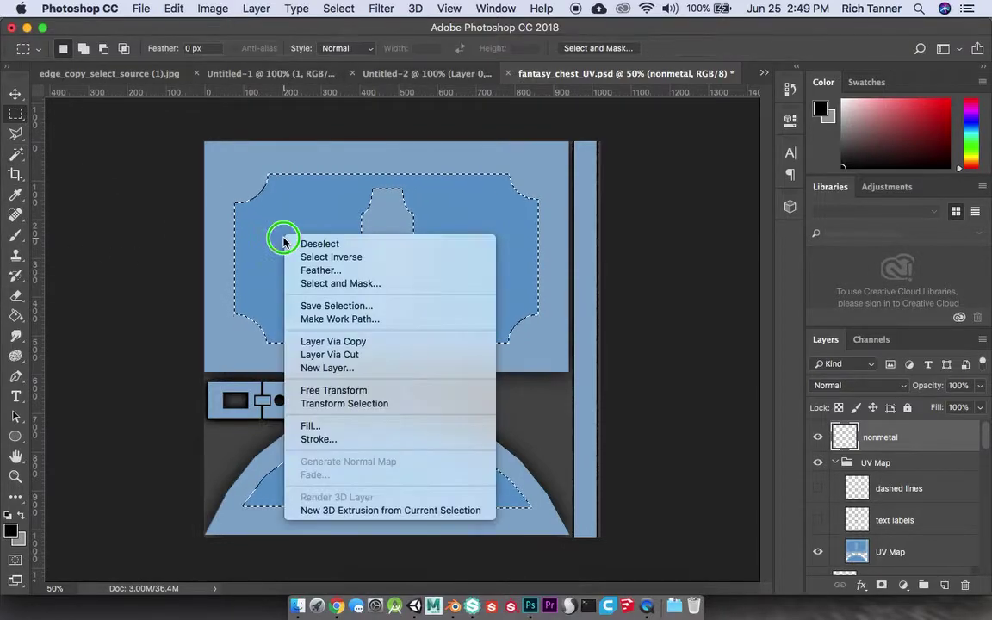
left_click(334, 427)
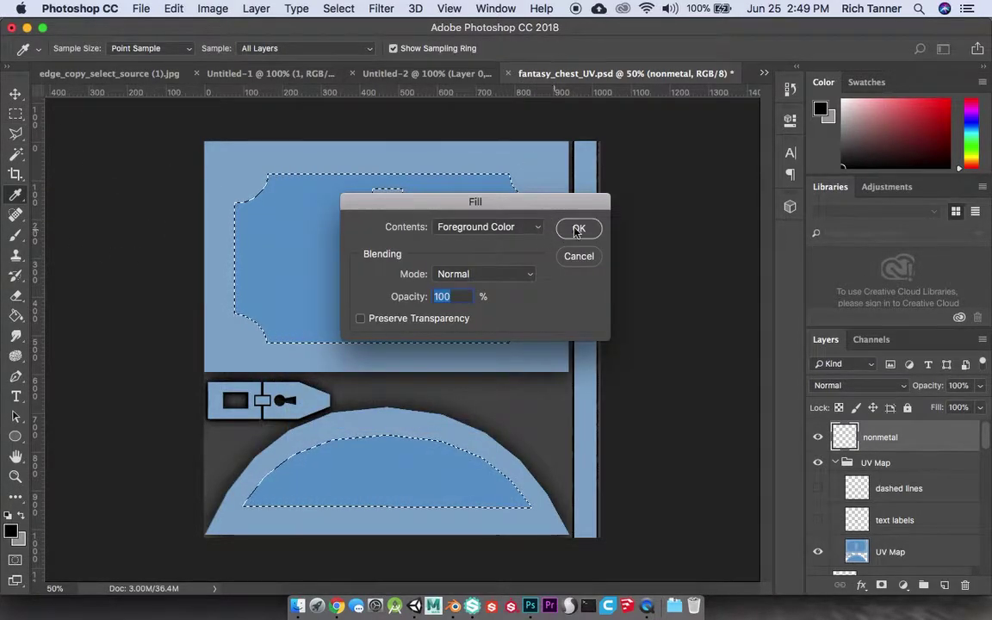
left_click(577, 230)
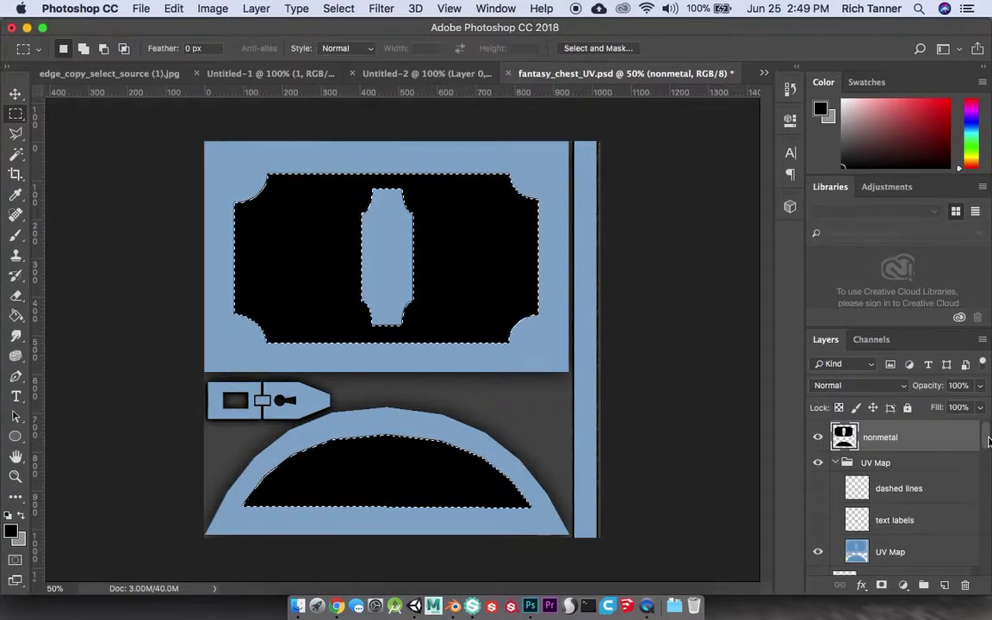
- Add a new empty Layer 1 beneath the nonmetal layer
key("alt+shift+super+n")
left_click(898, 442)
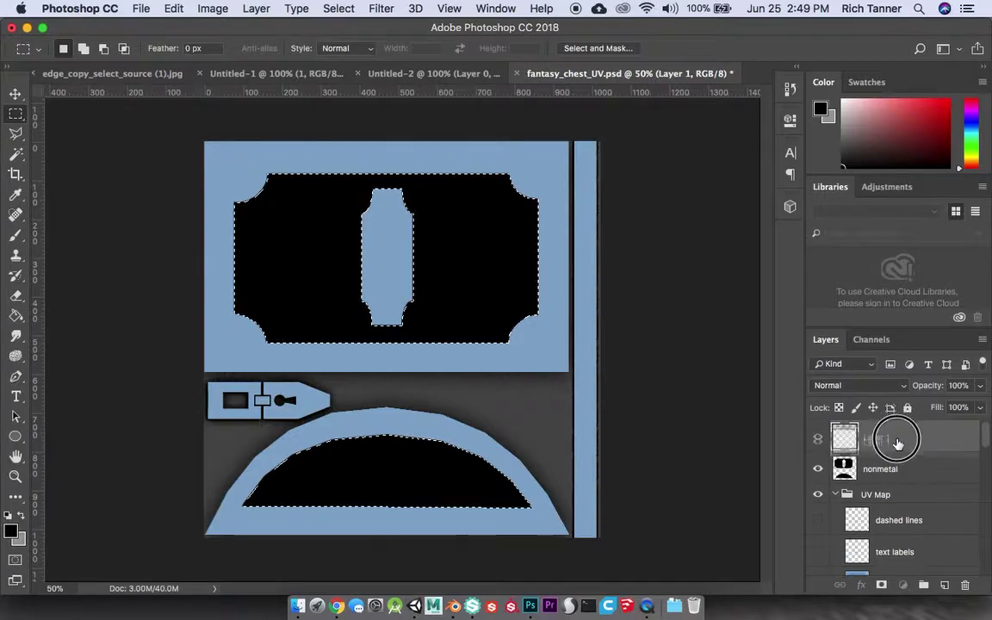
left_click_drag(898, 441, 896, 480)
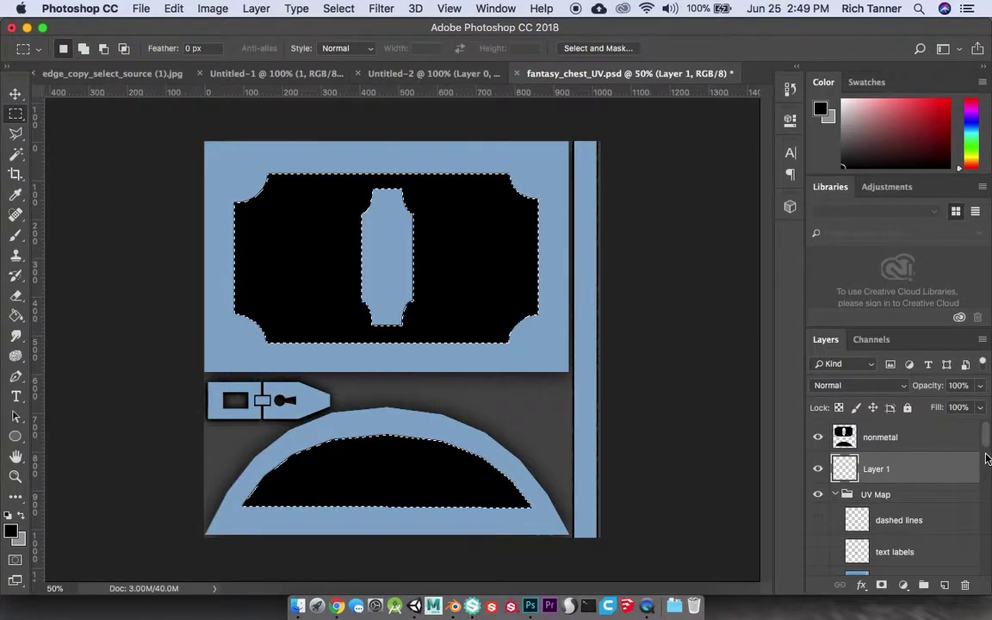
- Select just the keyhole on the UV Map layer with a contiguous Magic Wand selection
scroll(984, 431, "down", 2)
left_click(876, 522)
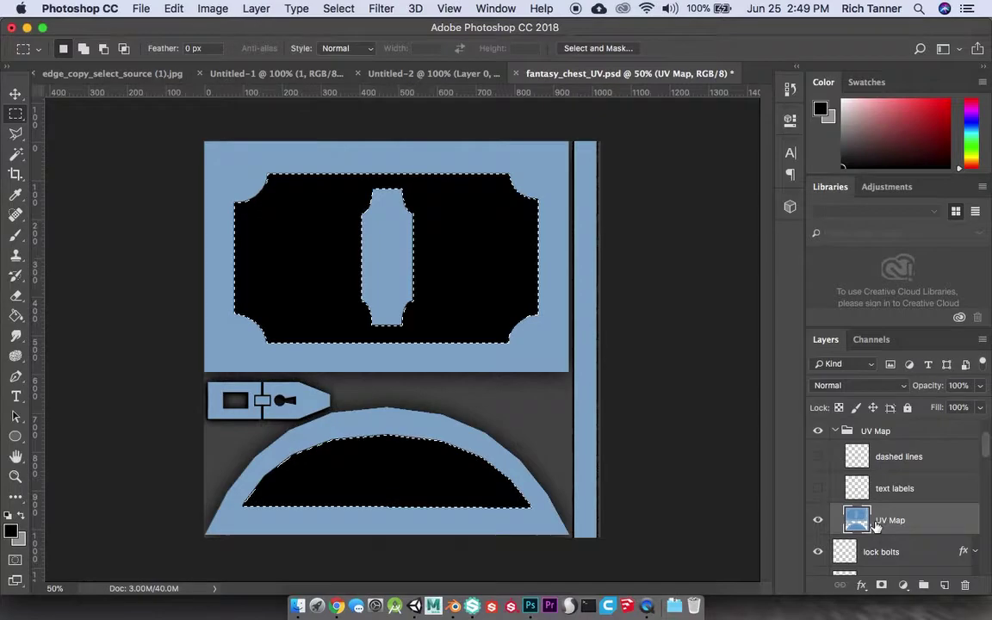
key("w")
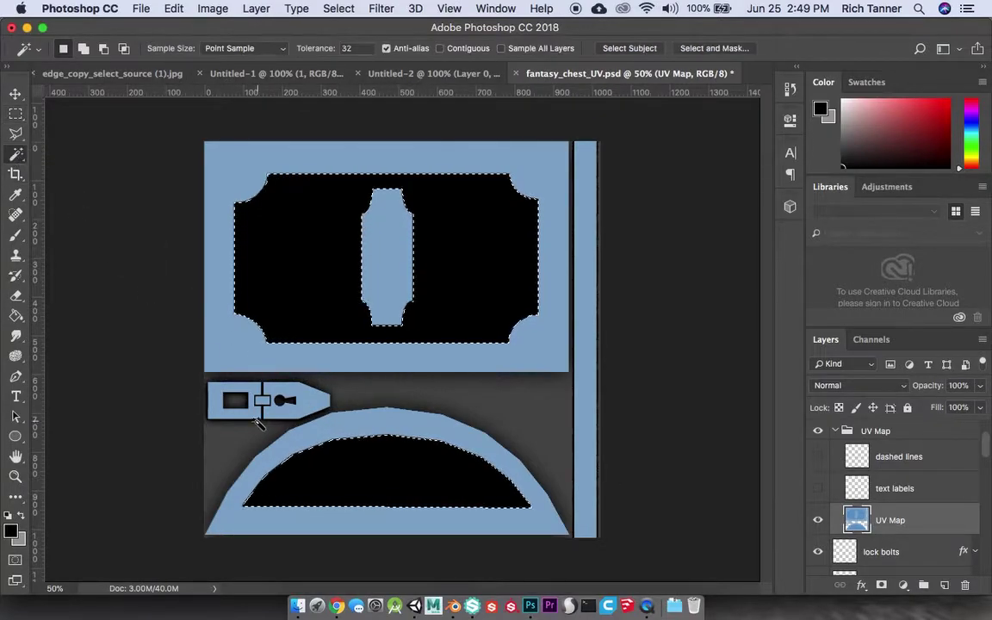
left_click(285, 402)
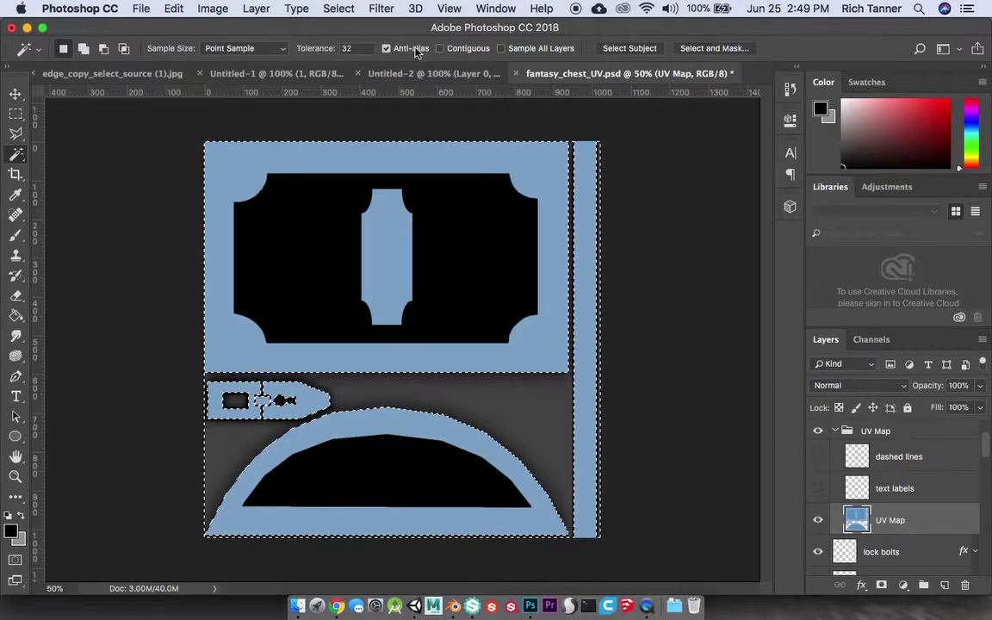
left_click(440, 49)
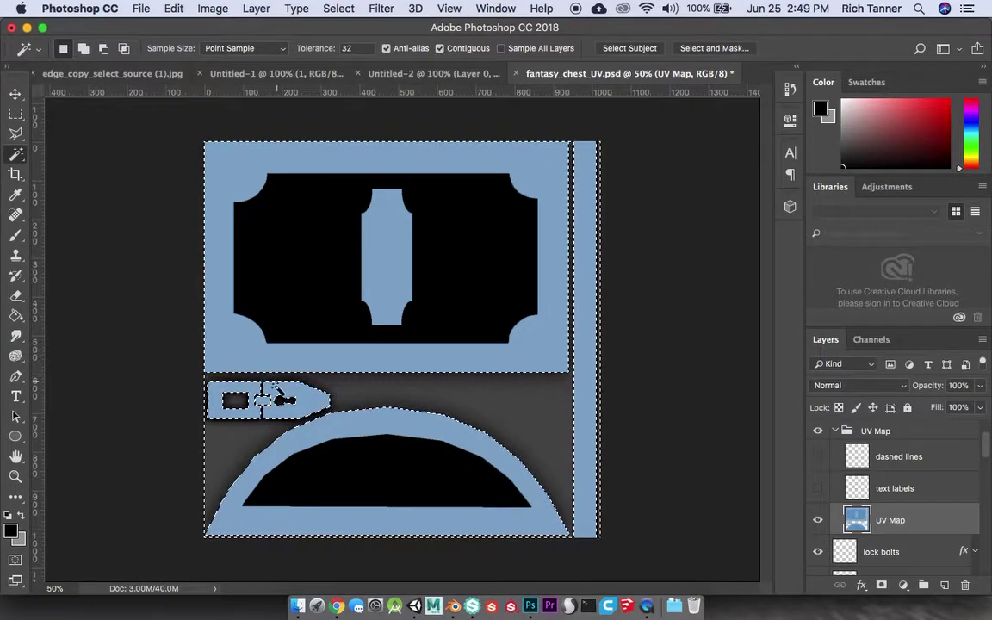
left_click(283, 402)
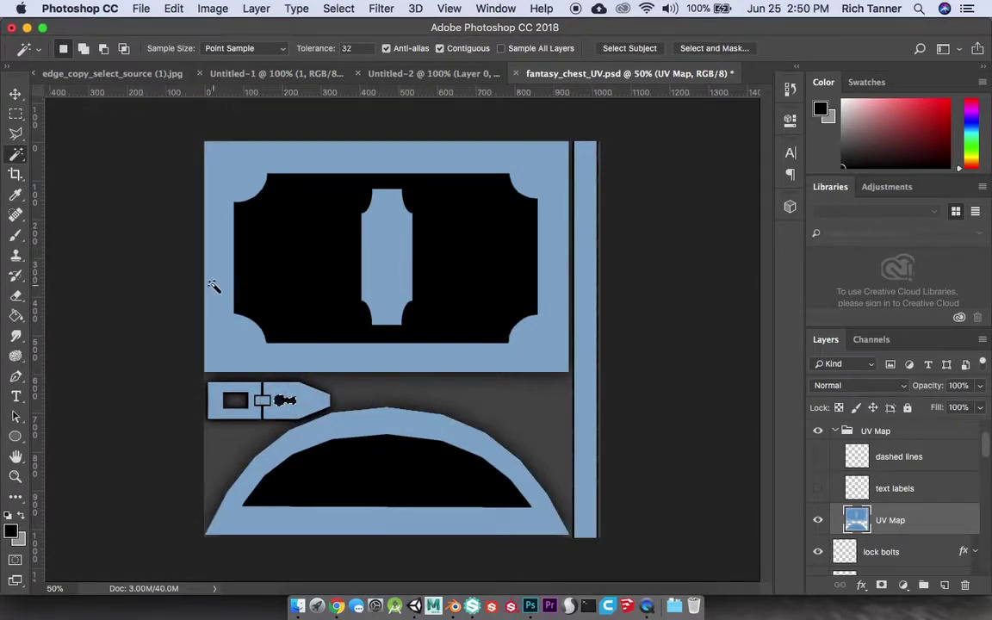
- Fill the keyhole selection with black on the nonmetal layer
scroll(983, 452, "up", 2)
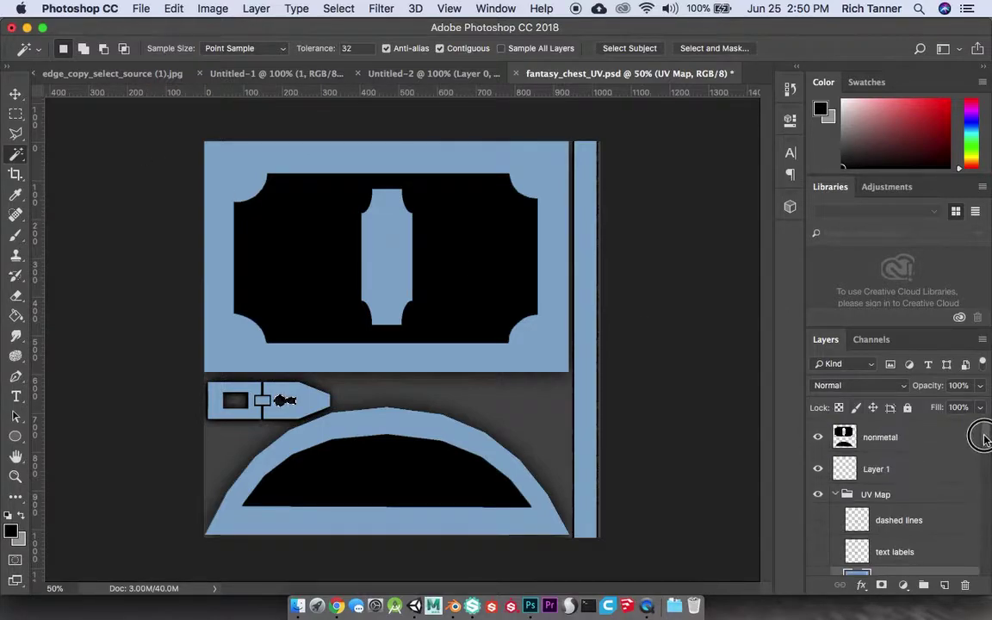
left_click(956, 438)
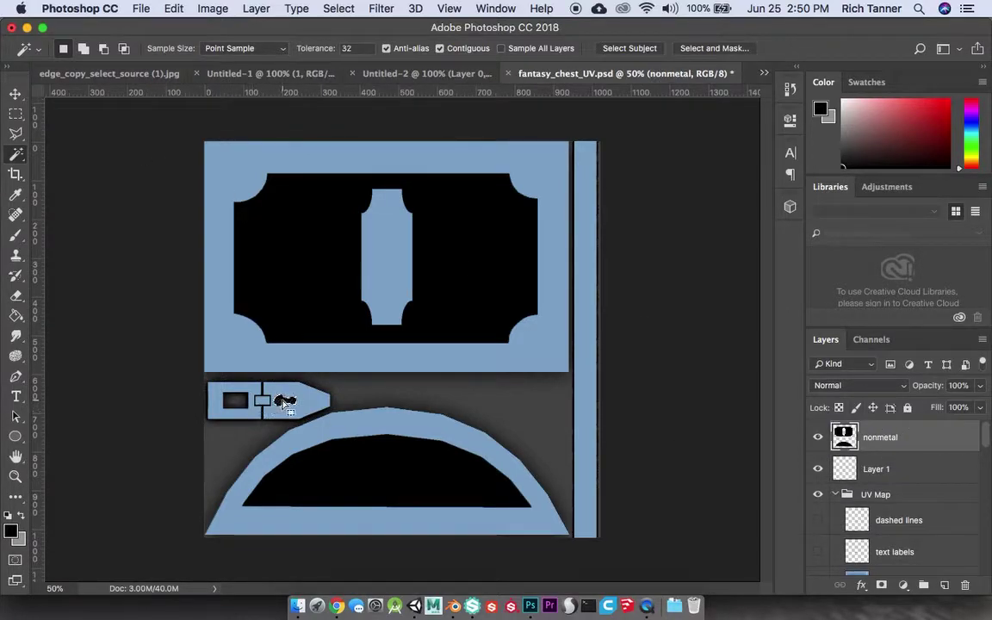
key("m")
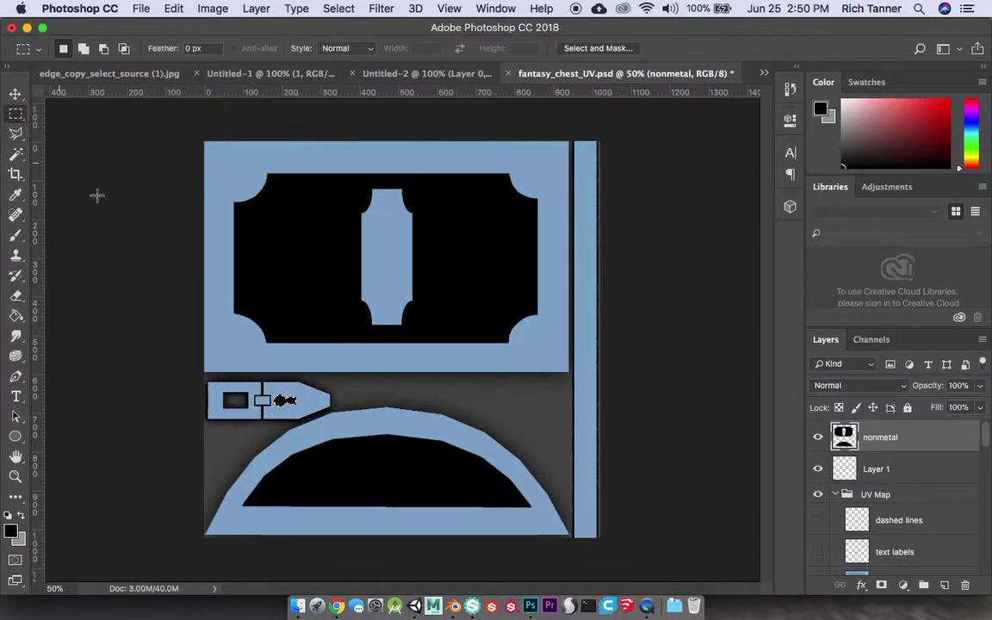
right_click(288, 404)
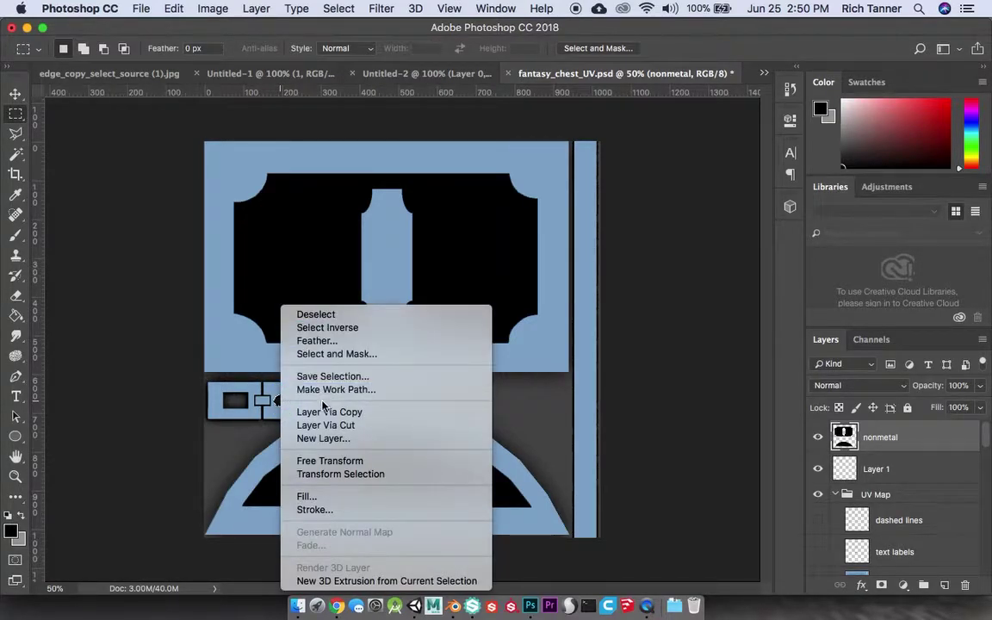
left_click(306, 496)
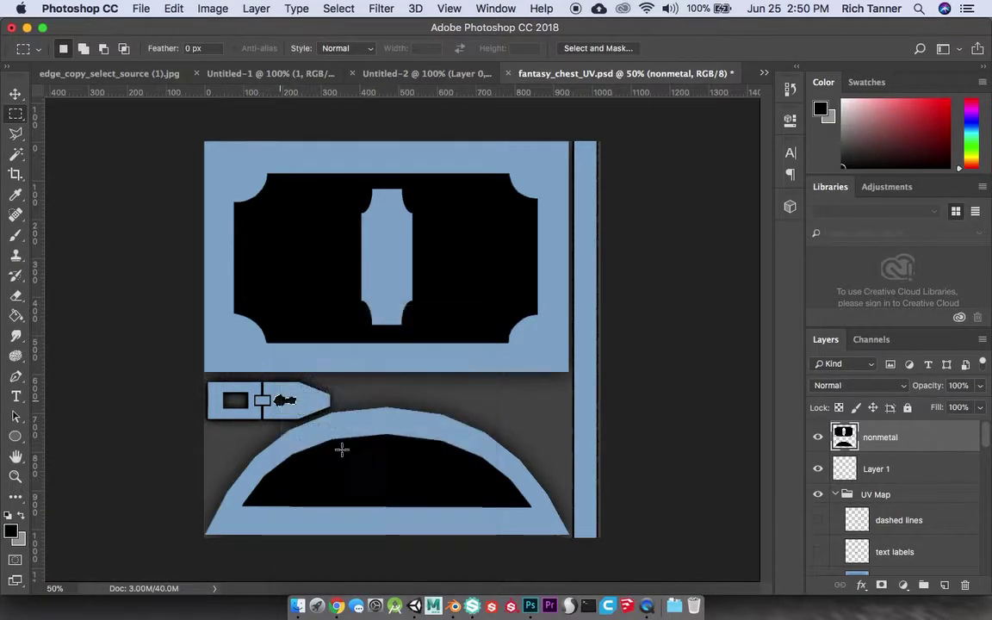
left_click(578, 229)
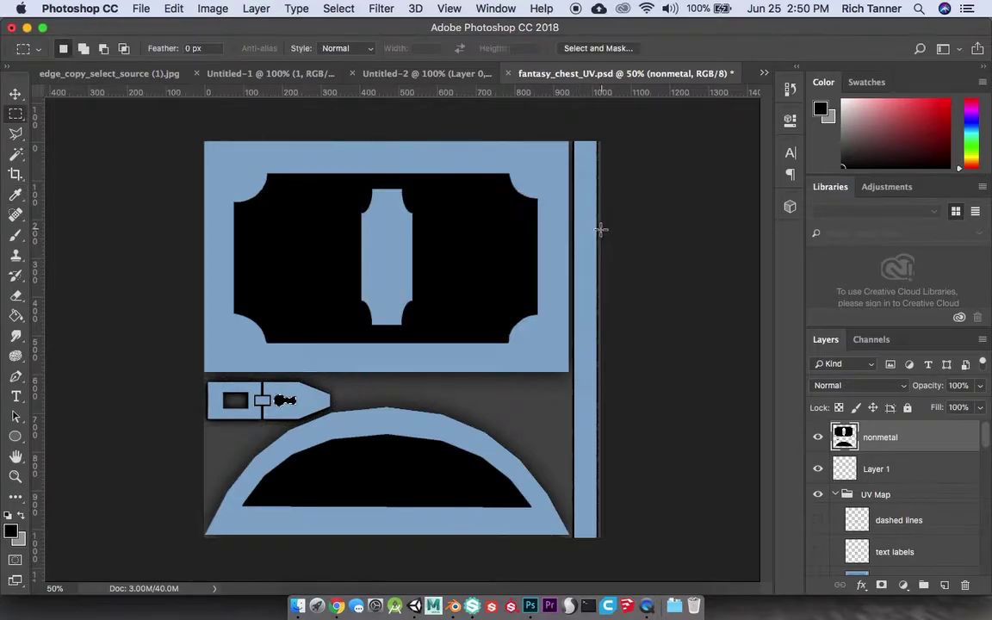
left_click(905, 471)
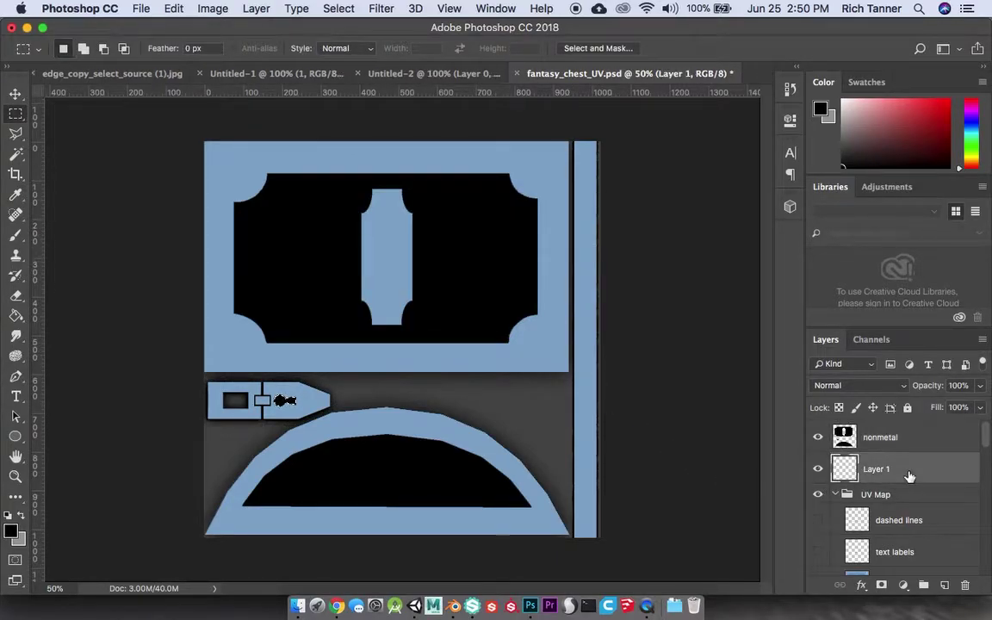
- With white as foreground, Paint Bucket the blue and grey UV regions on Layer 1 white
left_click(17, 513)
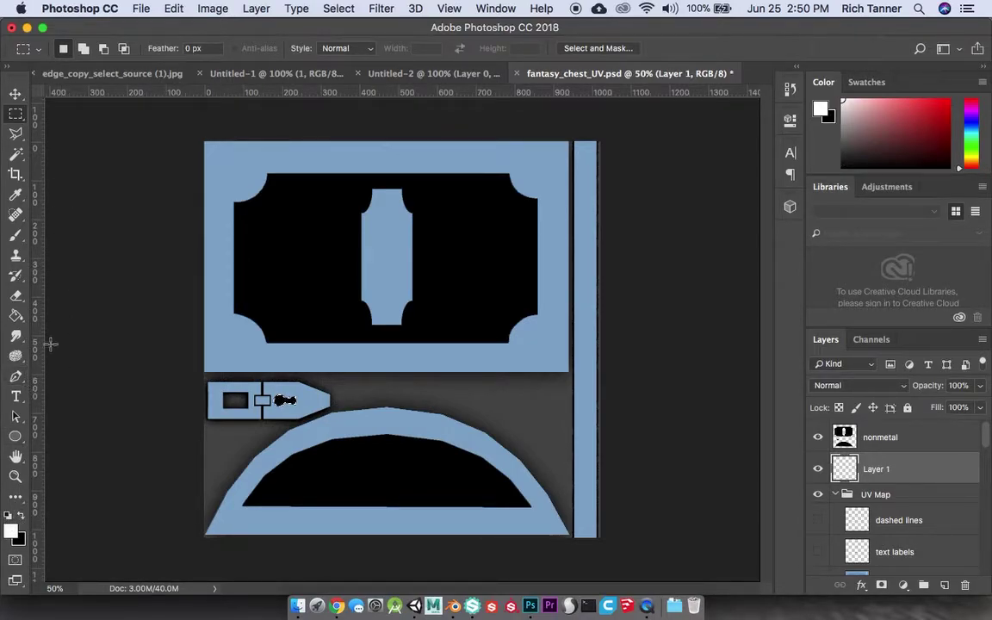
key("super+shift+i")
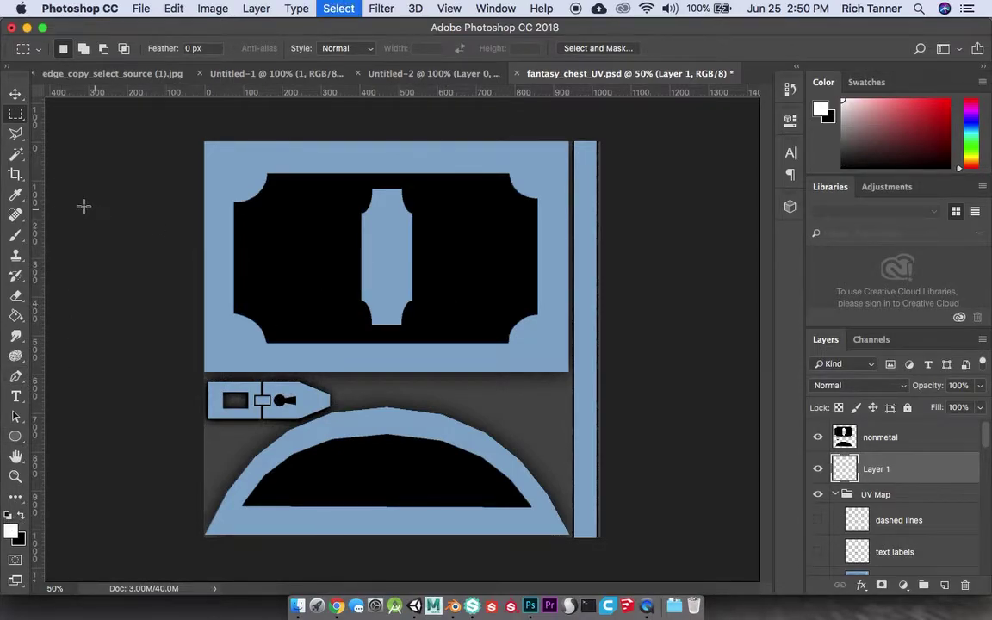
left_click(19, 314)
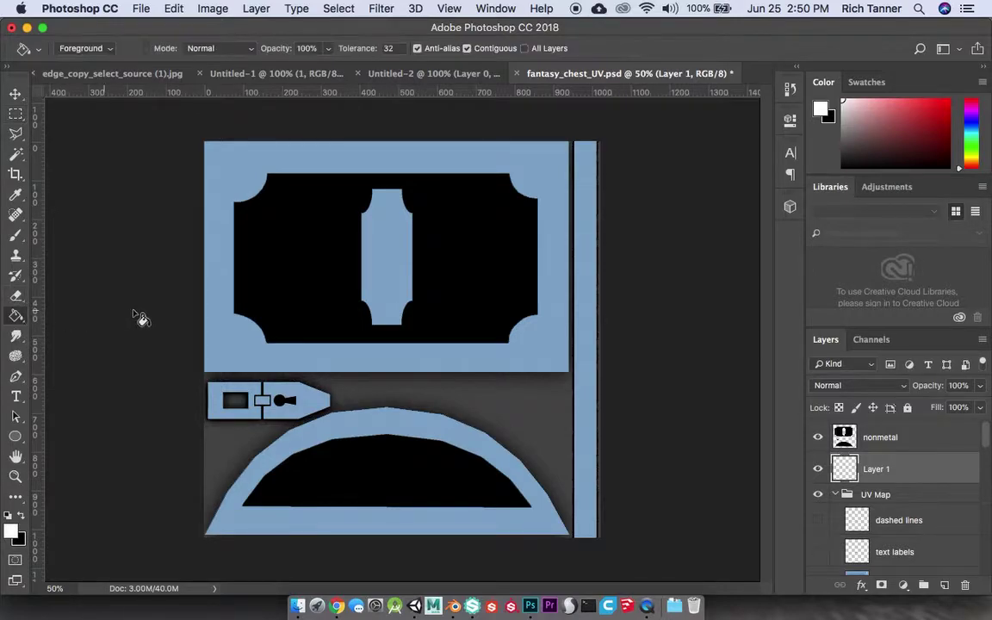
left_click(251, 367)
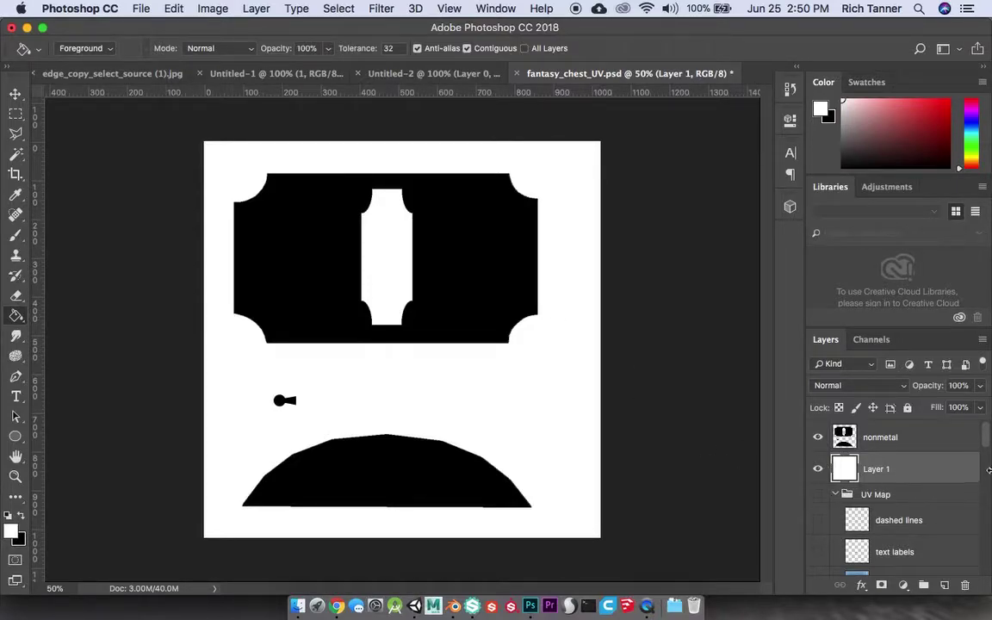
left_click_drag(988, 443, 962, 428)
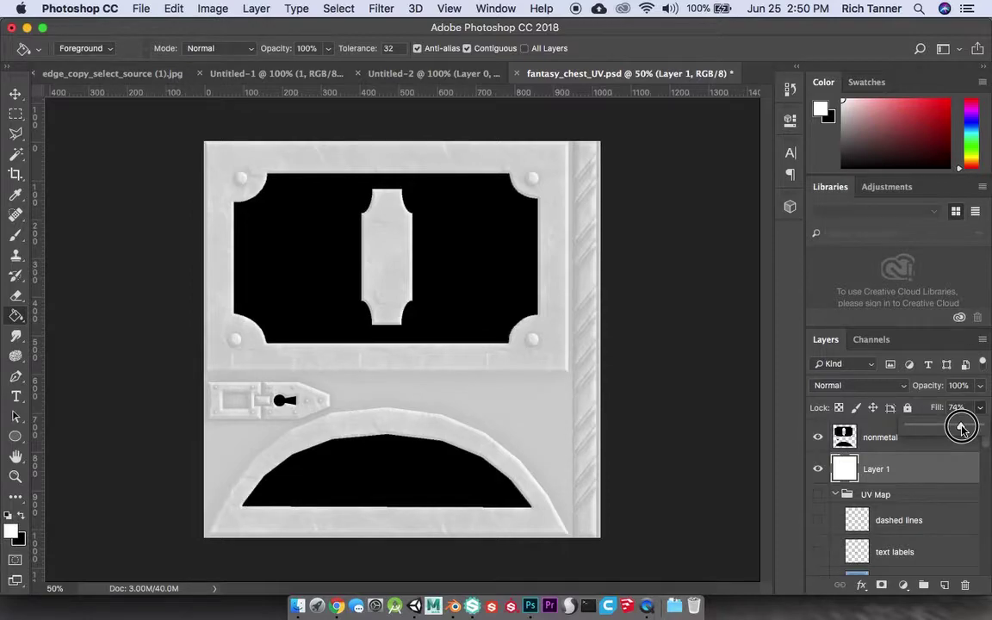
left_click_drag(961, 428, 967, 428)
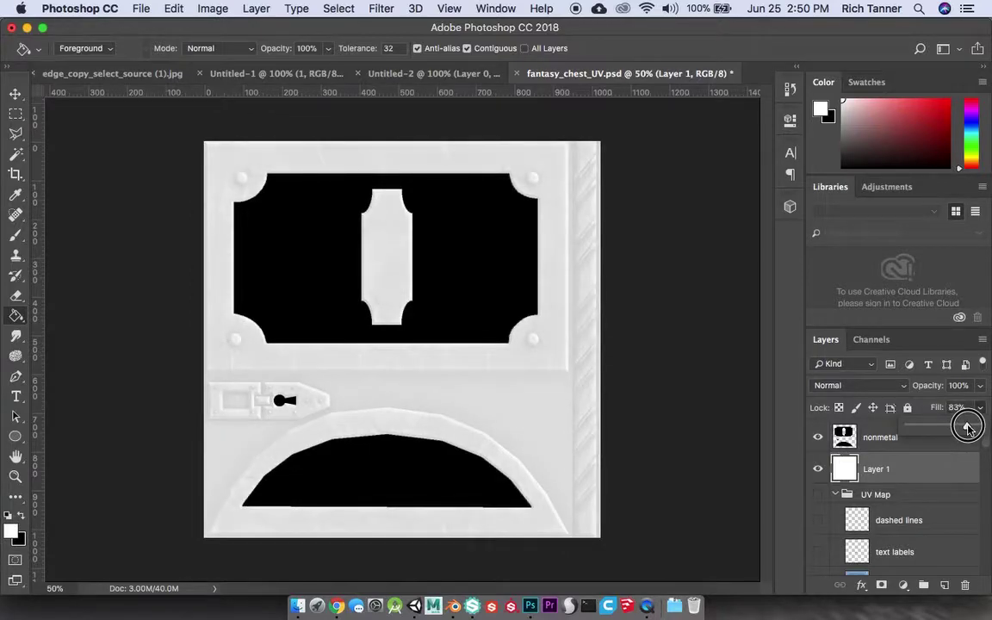
left_click_drag(967, 428, 965, 428)
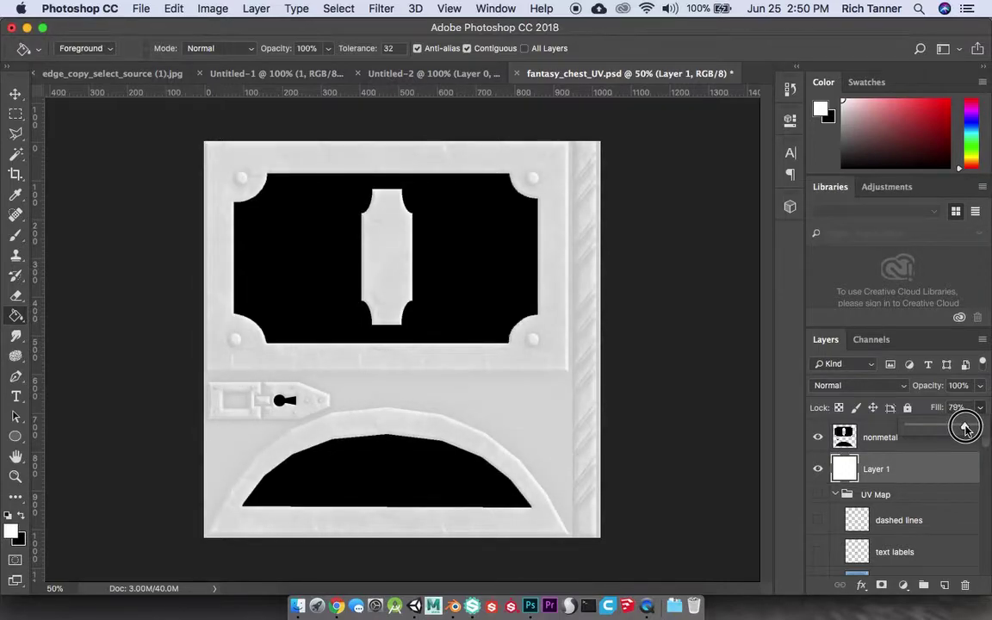
left_click_drag(965, 428, 969, 428)
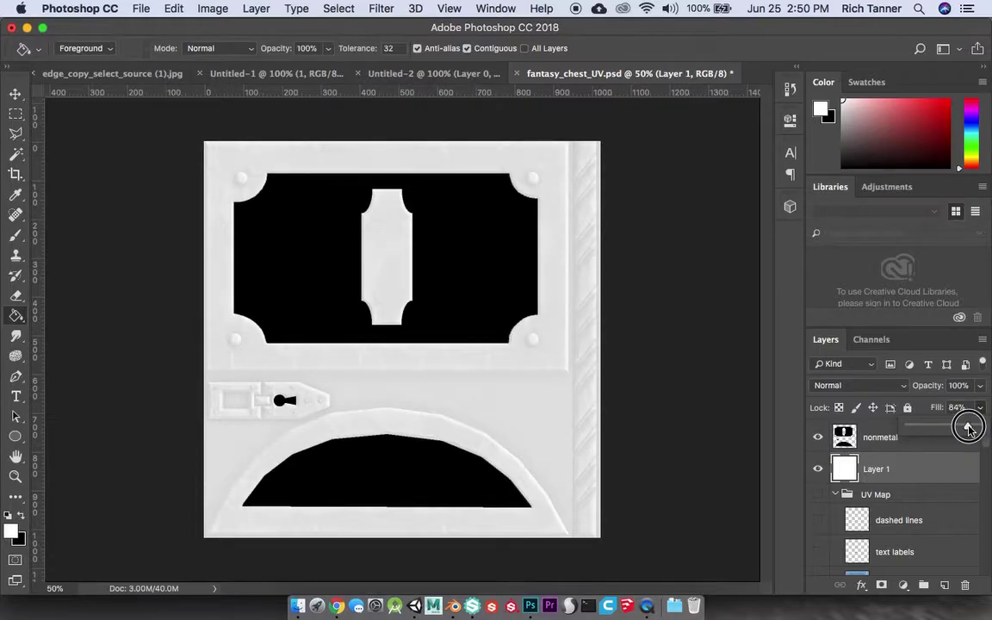
left_click_drag(967, 428, 969, 428)
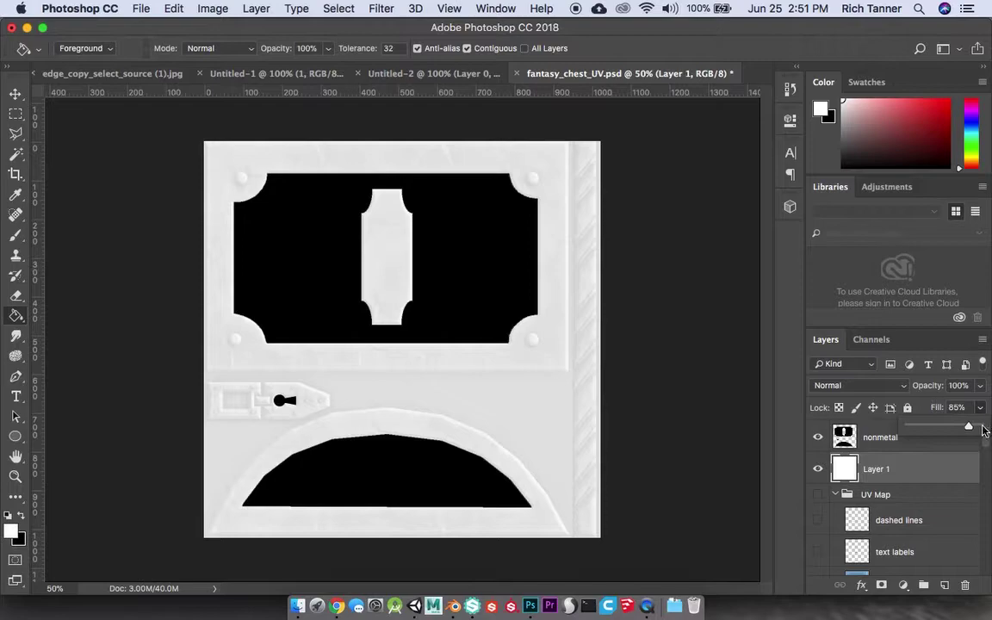
left_click_drag(971, 431, 976, 428)
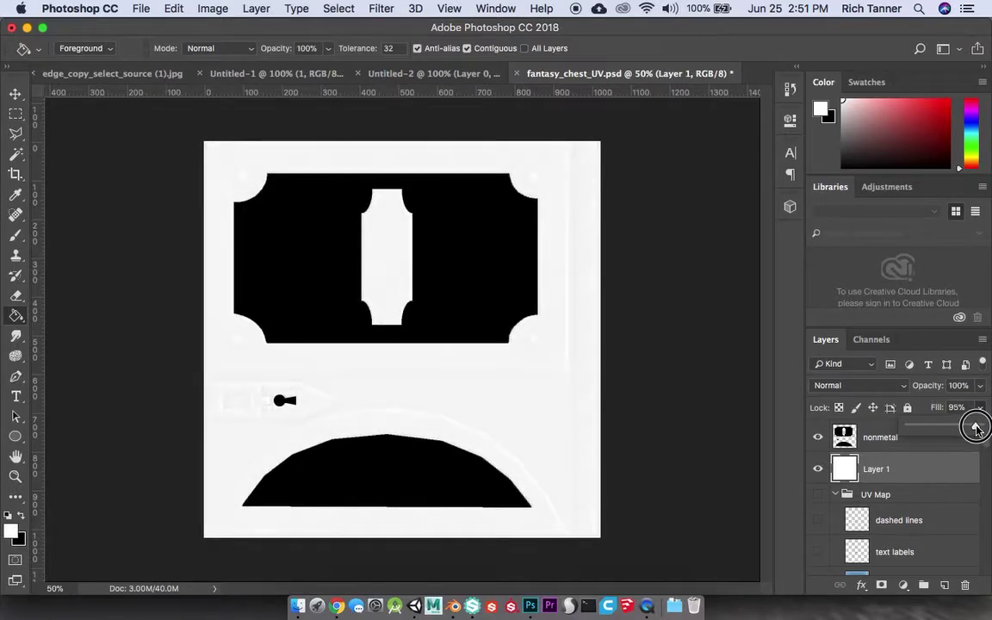
left_click_drag(975, 428, 980, 427)
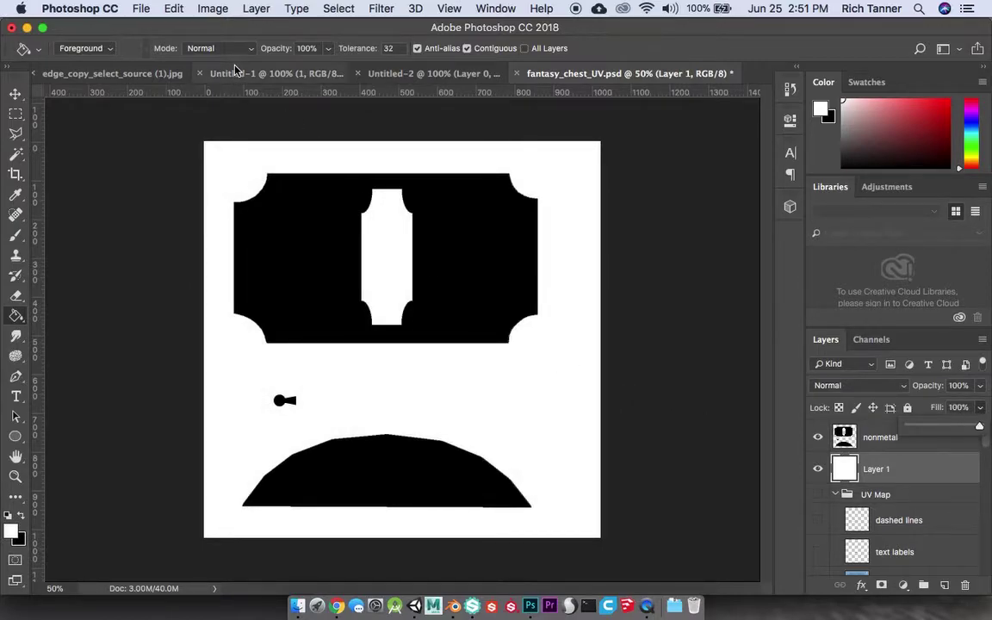
- Save a PNG copy named fantasy_chest_metallic.png with default PNG options, then switch to Bitmap2Material
left_click(139, 9)
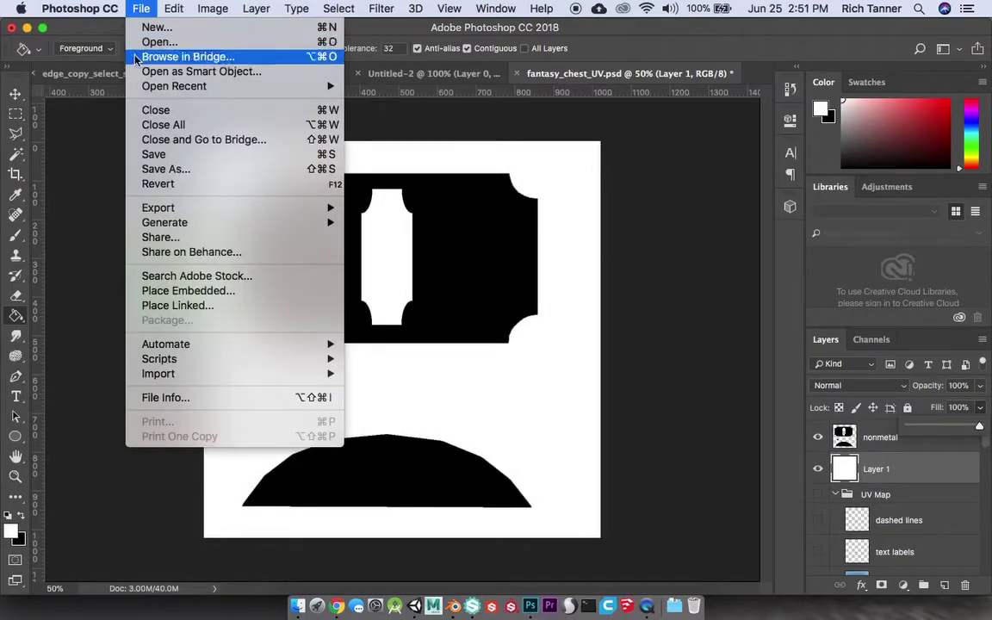
left_click(157, 170)
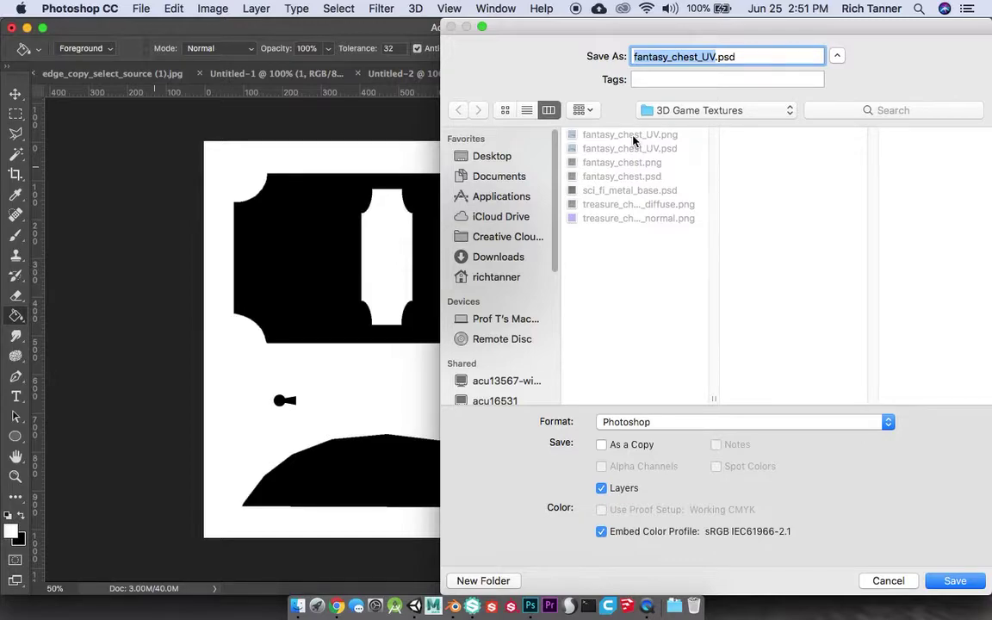
left_click(633, 137)
left_click_drag(701, 57, 717, 55)
type("metallic")
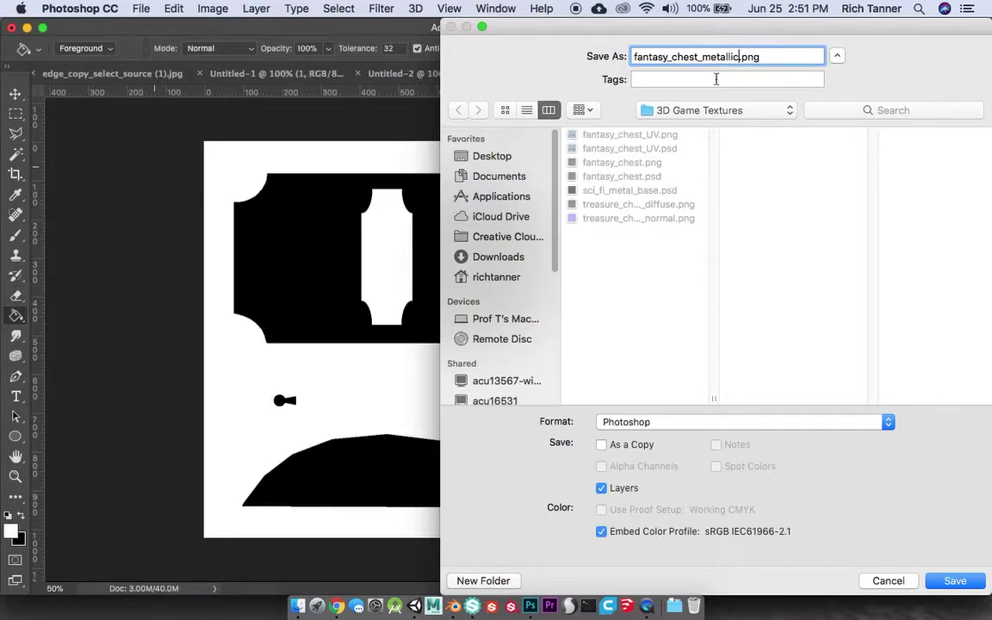
left_click(894, 426)
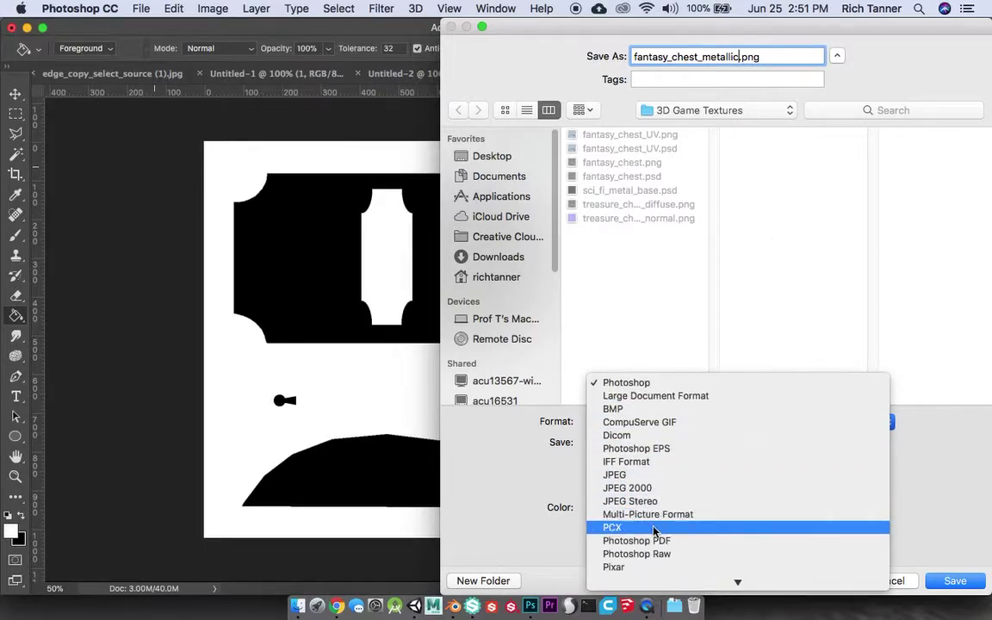
left_click(647, 502)
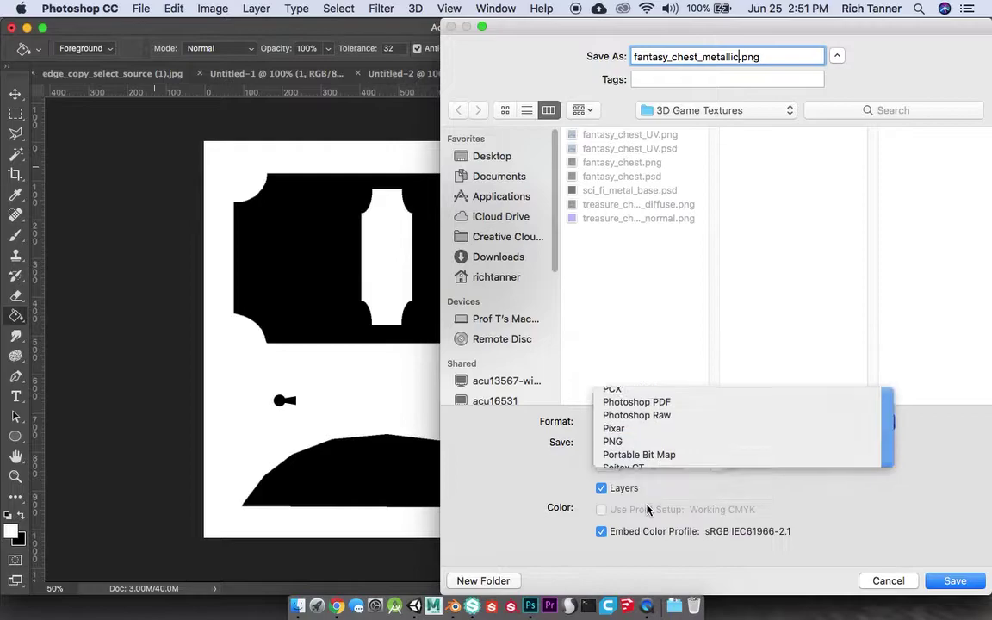
left_click(953, 582)
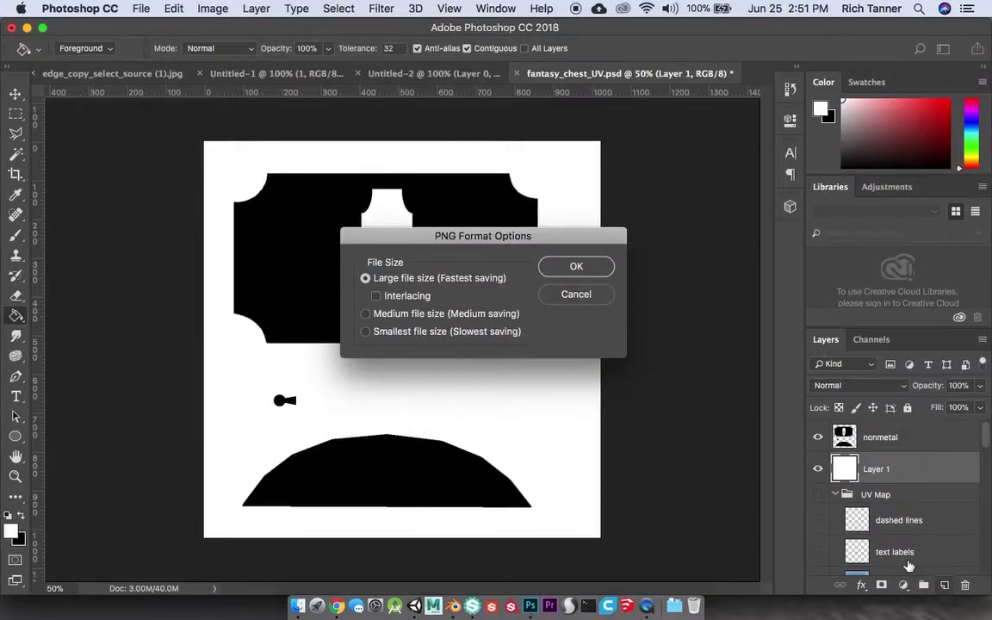
left_click(565, 265)
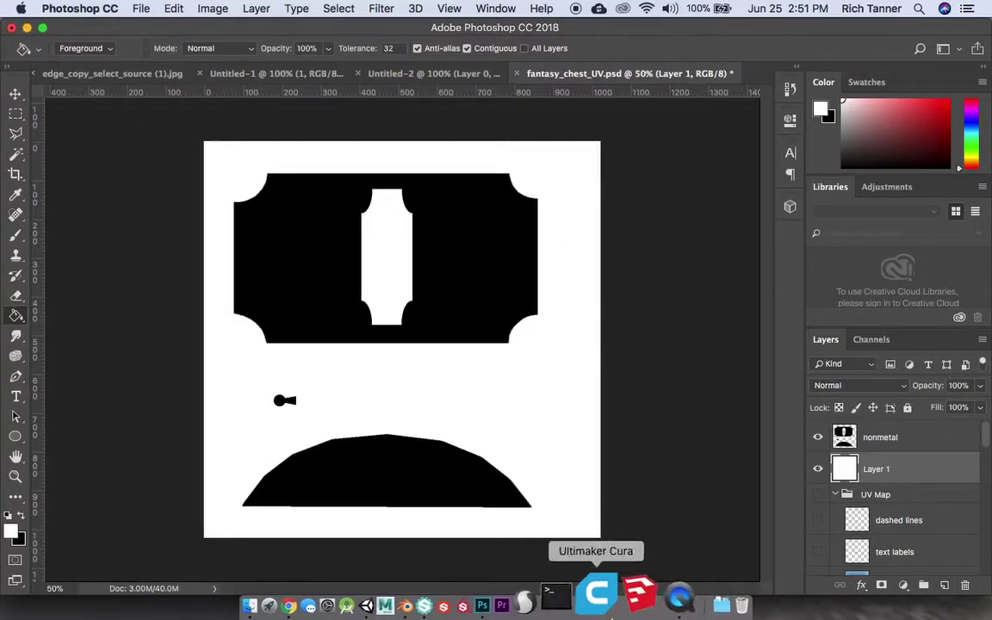
left_click(434, 606)
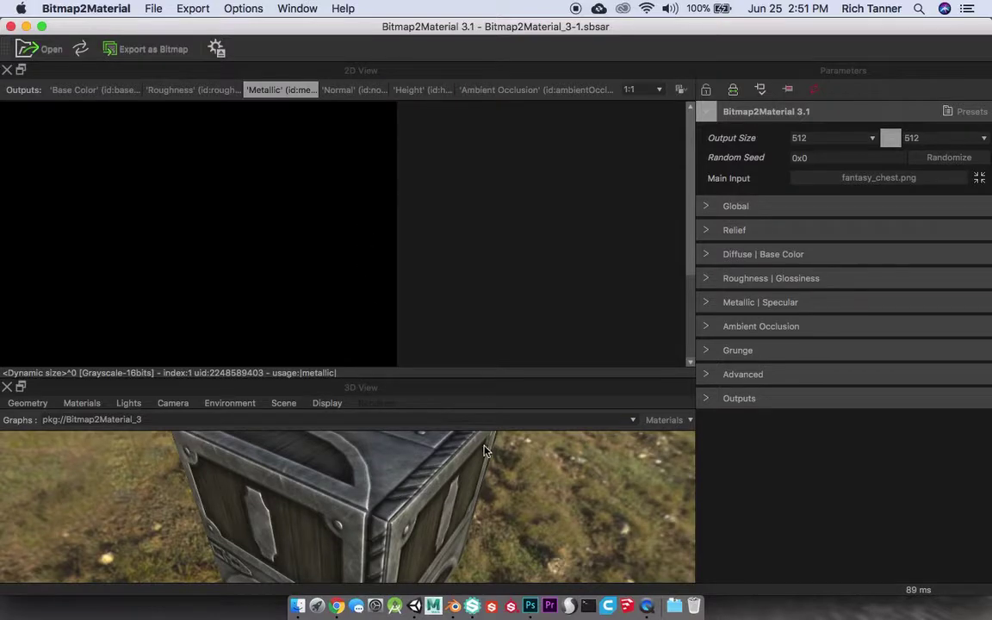
- Drag fantasy_chest_metallic.png from Finder into the 2D View and load it as the Metallic (optional) tweak
left_click(298, 606)
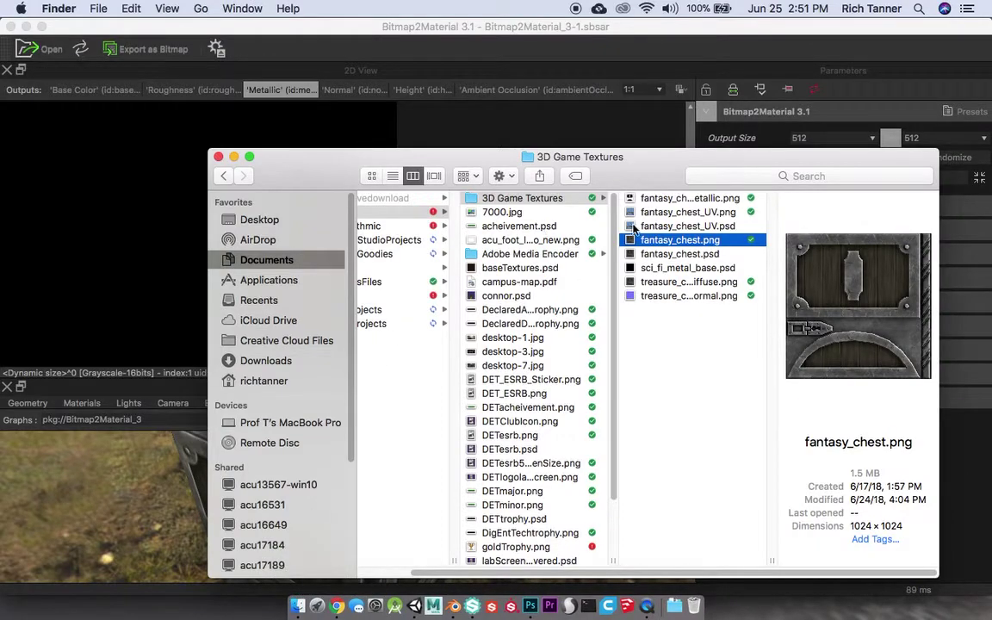
left_click(685, 200)
left_click_drag(622, 157, 806, 149)
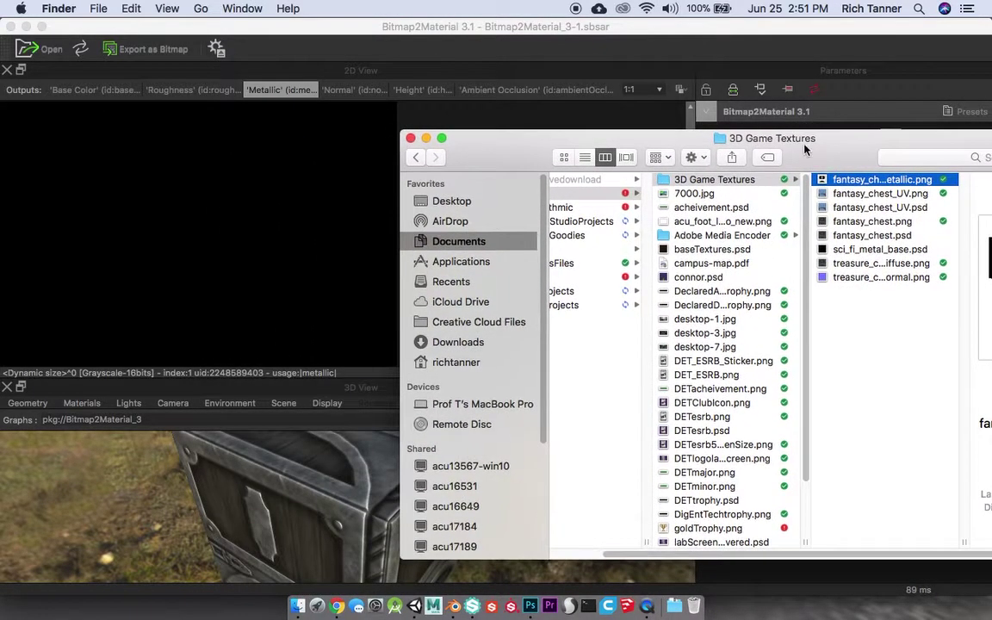
left_click_drag(852, 183, 183, 200)
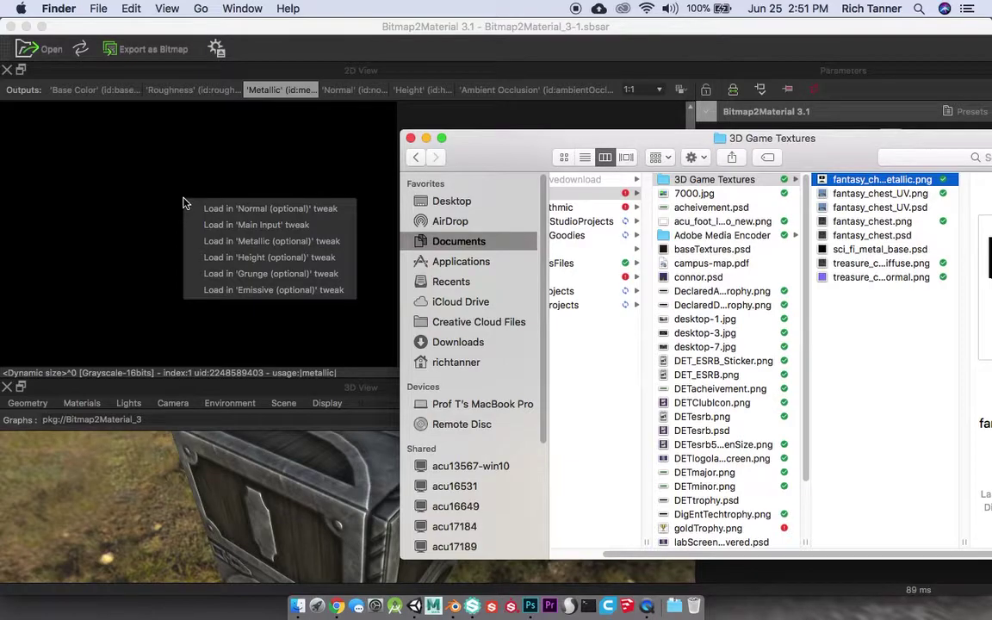
left_click(242, 247)
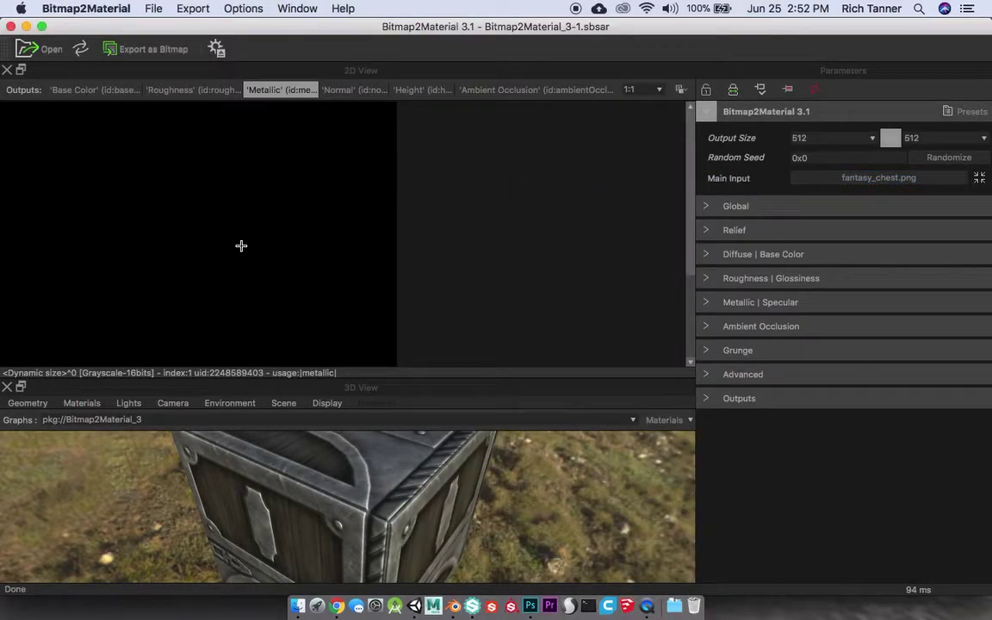
left_click(340, 89)
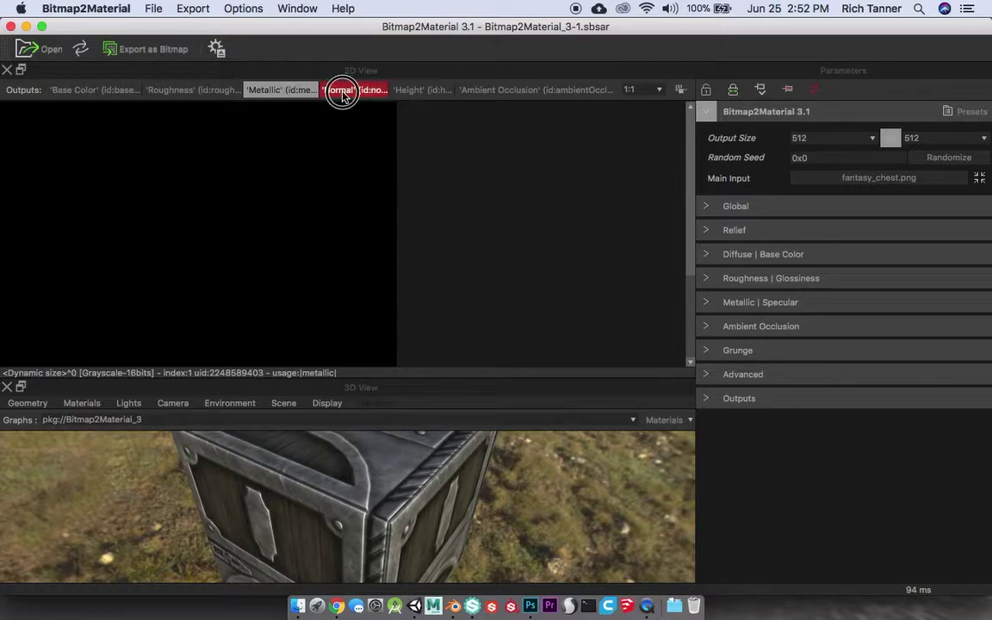
left_click(294, 89)
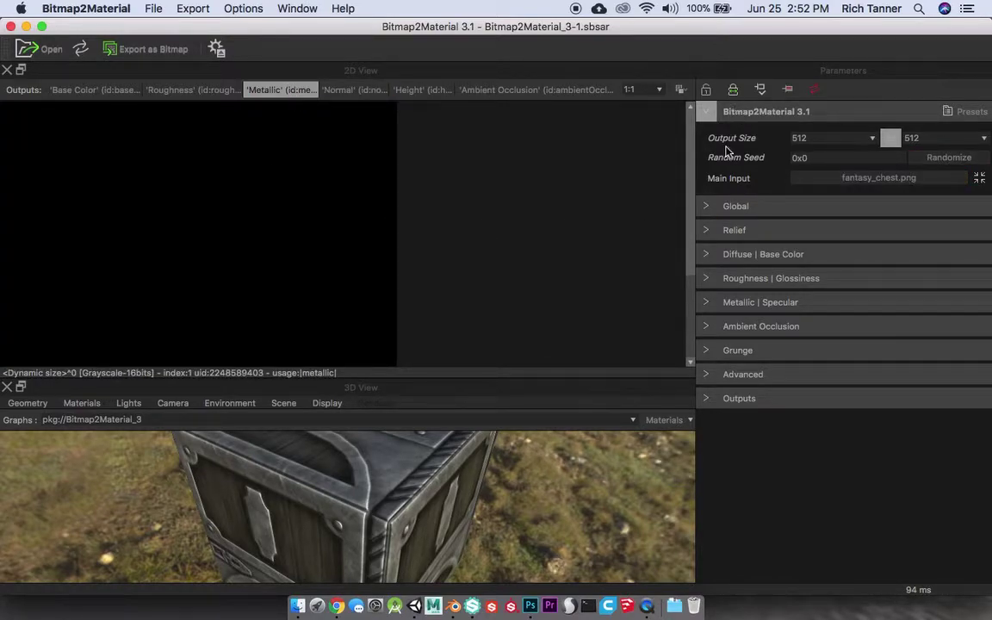
left_click(708, 303)
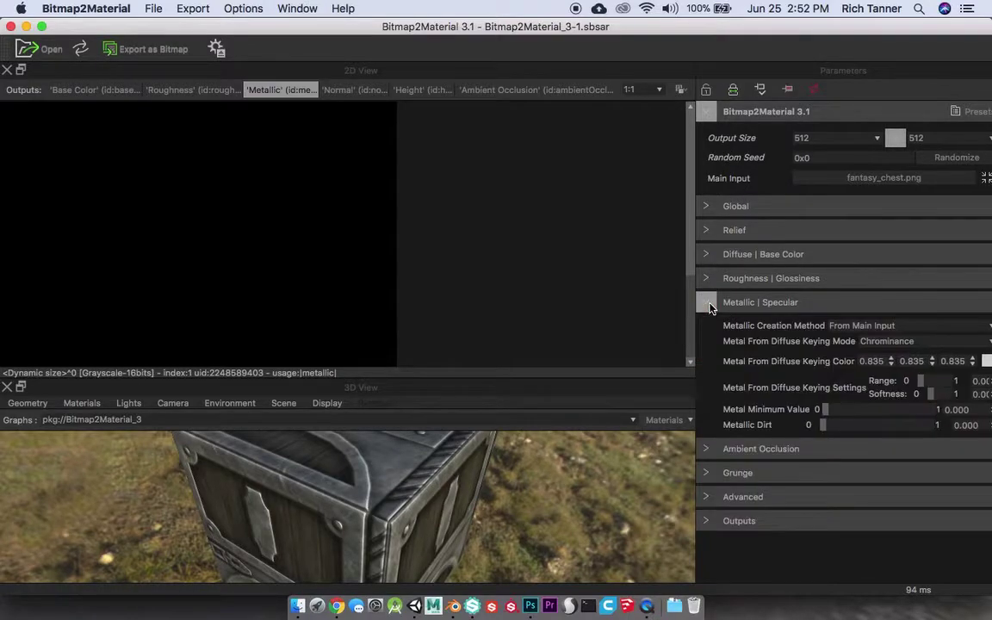
- Set the Metallic Creation Method to From Metallic Input
left_click(914, 325)
left_click(921, 315)
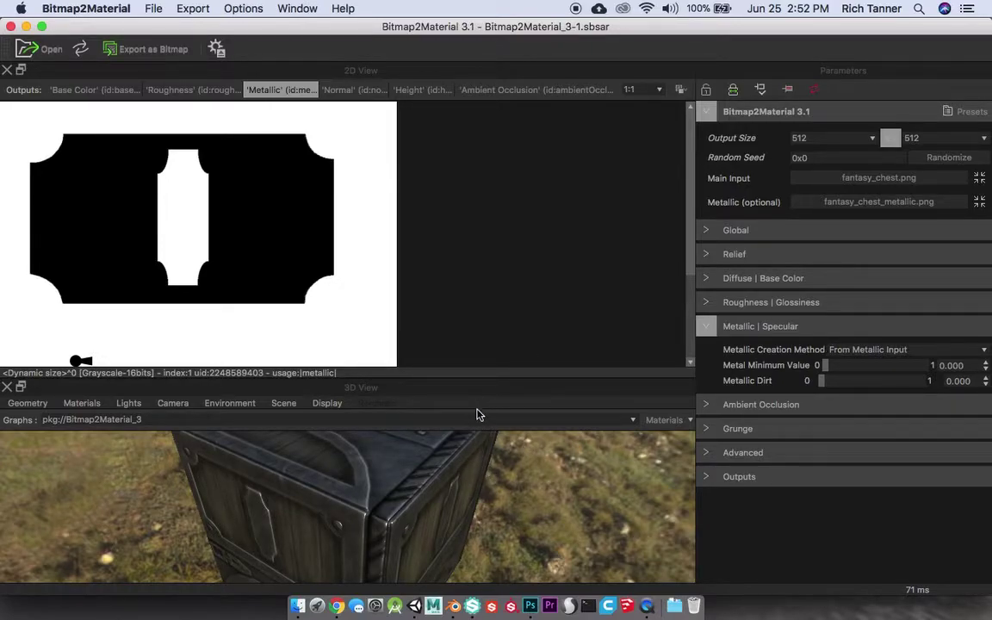
- Compare Metallic Dirt values such as 0.718 on the chest, then leave it at 0.000
left_click_drag(481, 376, 478, 150)
left_click_drag(521, 411, 405, 303)
left_click_drag(273, 306, 435, 413)
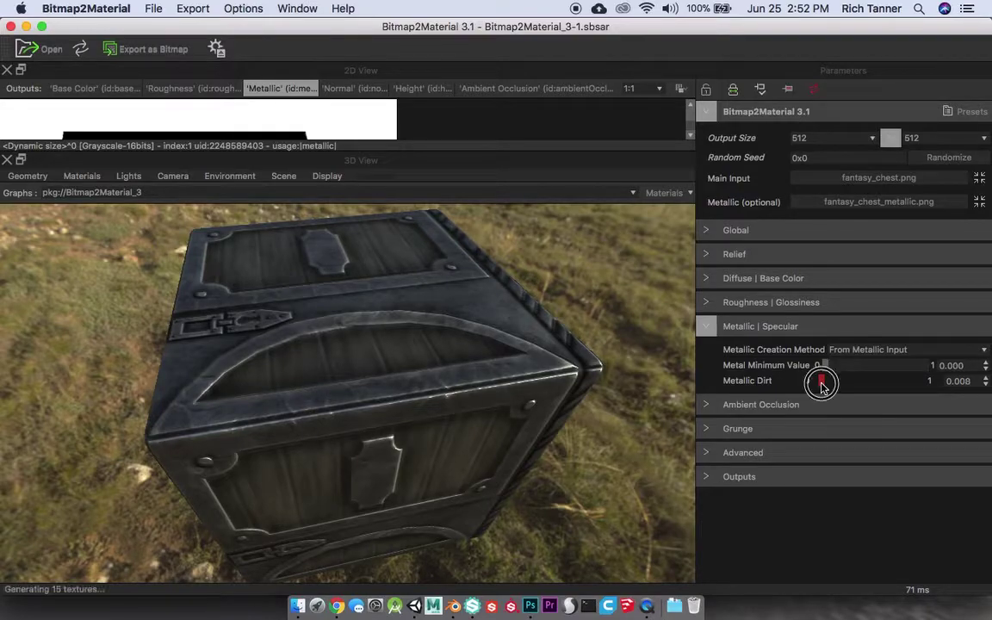
left_click_drag(820, 384, 894, 384)
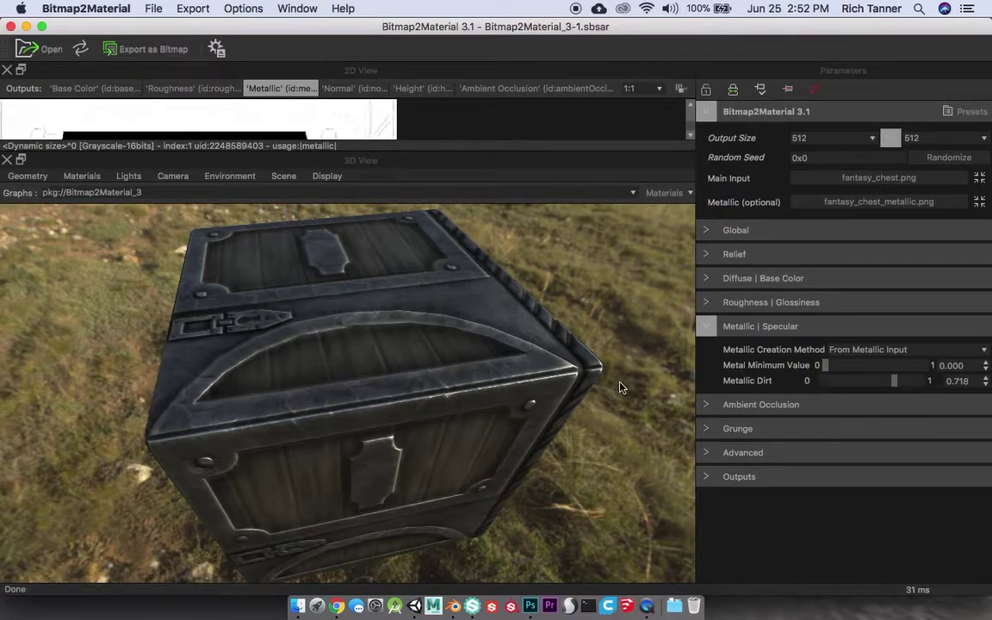
left_click_drag(620, 387, 596, 319)
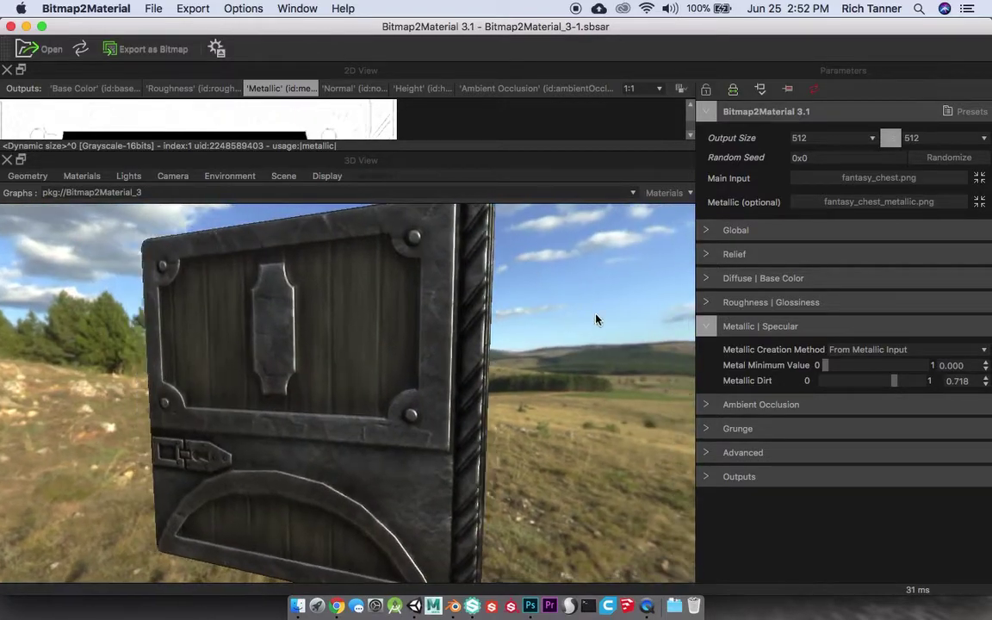
left_click_drag(894, 385, 753, 391)
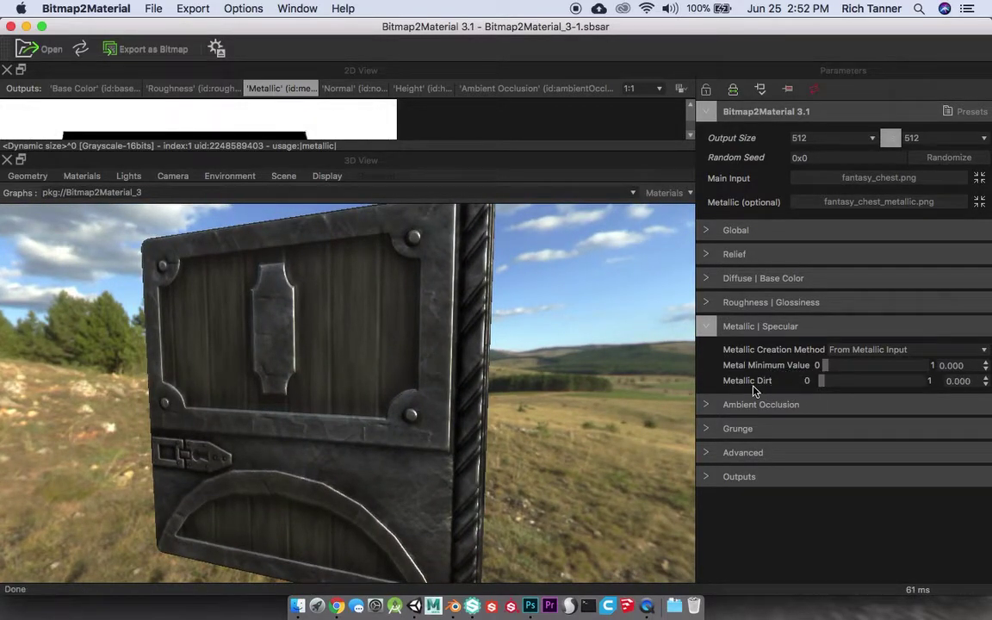
left_click_drag(824, 384, 889, 380)
key("super+z")
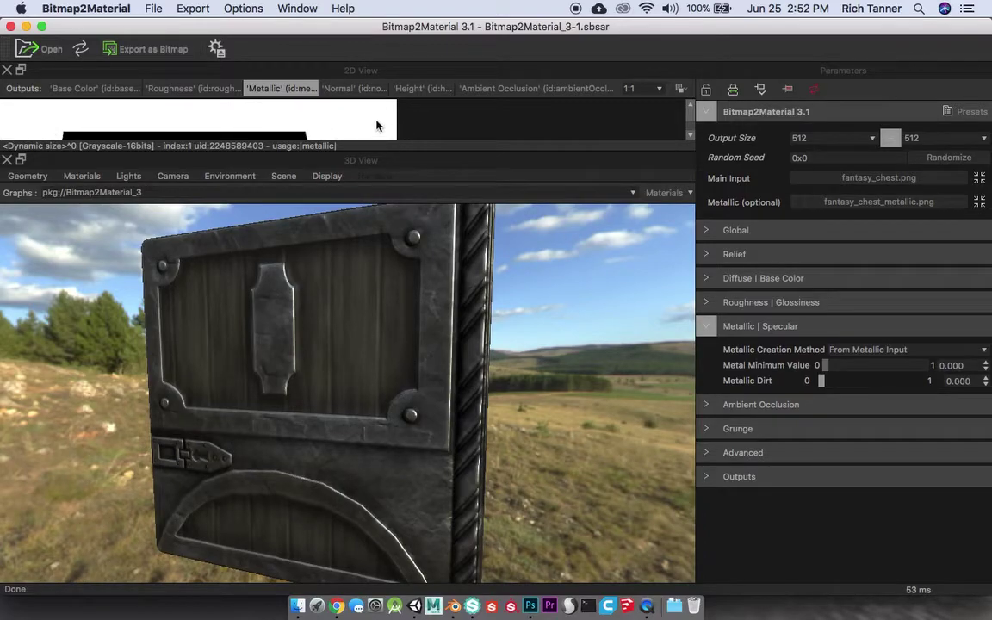
left_click_drag(822, 384, 826, 385)
left_click_drag(881, 381, 816, 381)
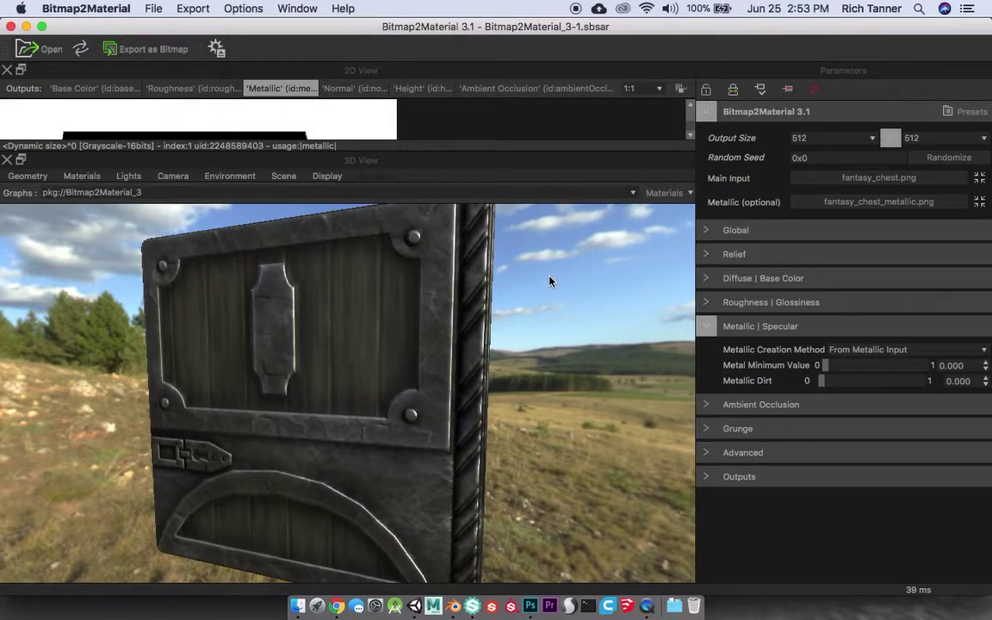
left_click_drag(525, 282, 652, 411)
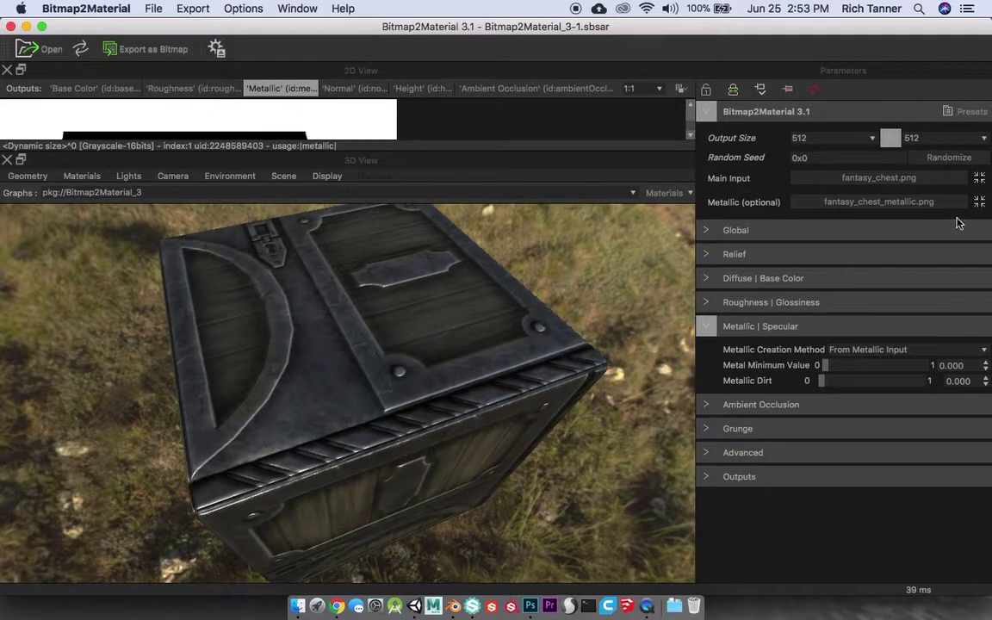
- Expand the Relief and Ambient Occlusion sections and show the Ambient Occlusion map in the 2D view
left_click(705, 255)
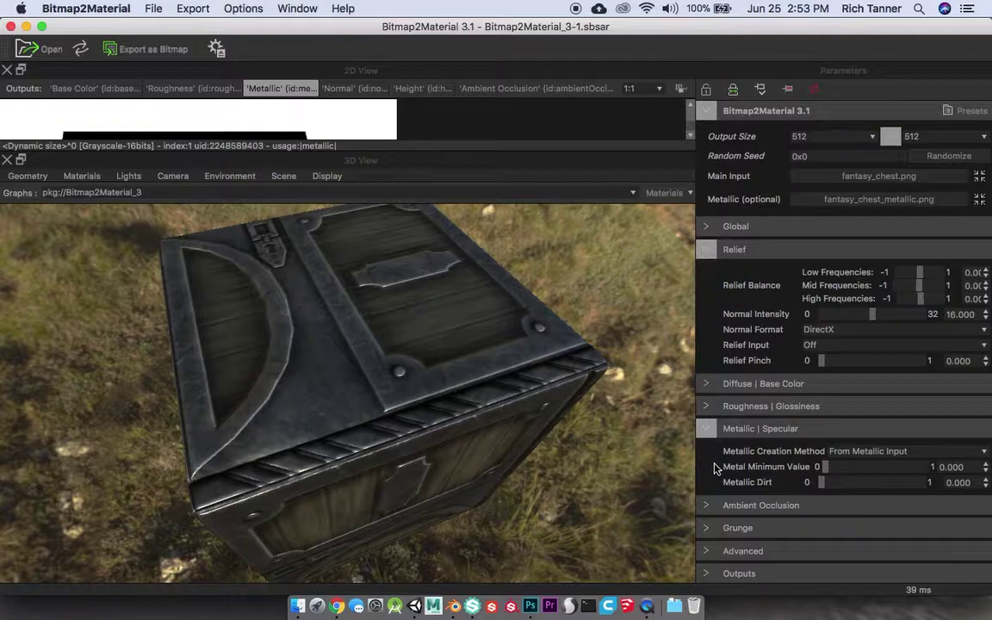
left_click(706, 505)
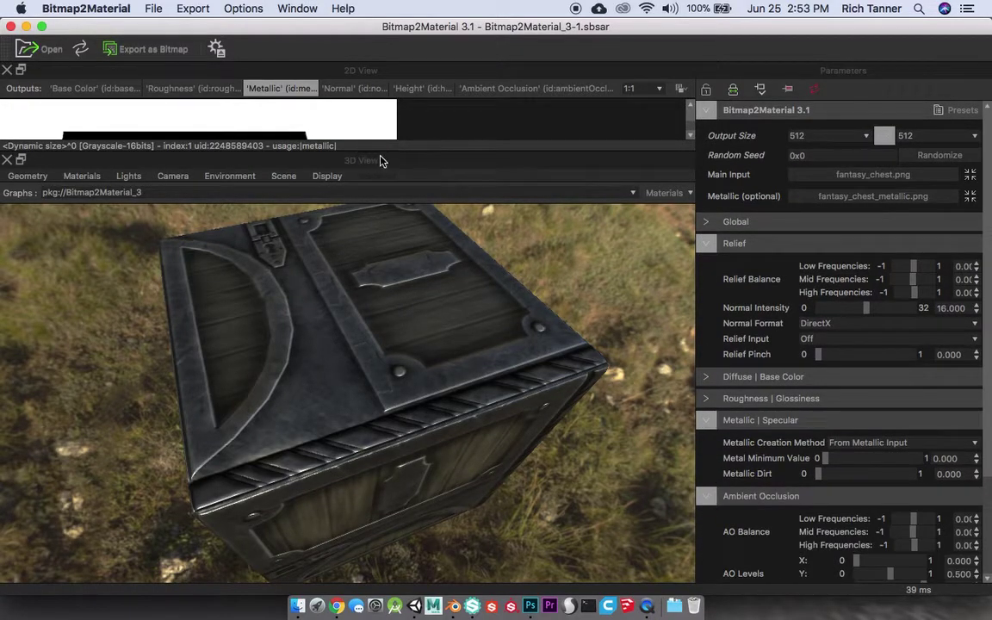
left_click_drag(381, 161, 379, 298)
left_click(540, 91)
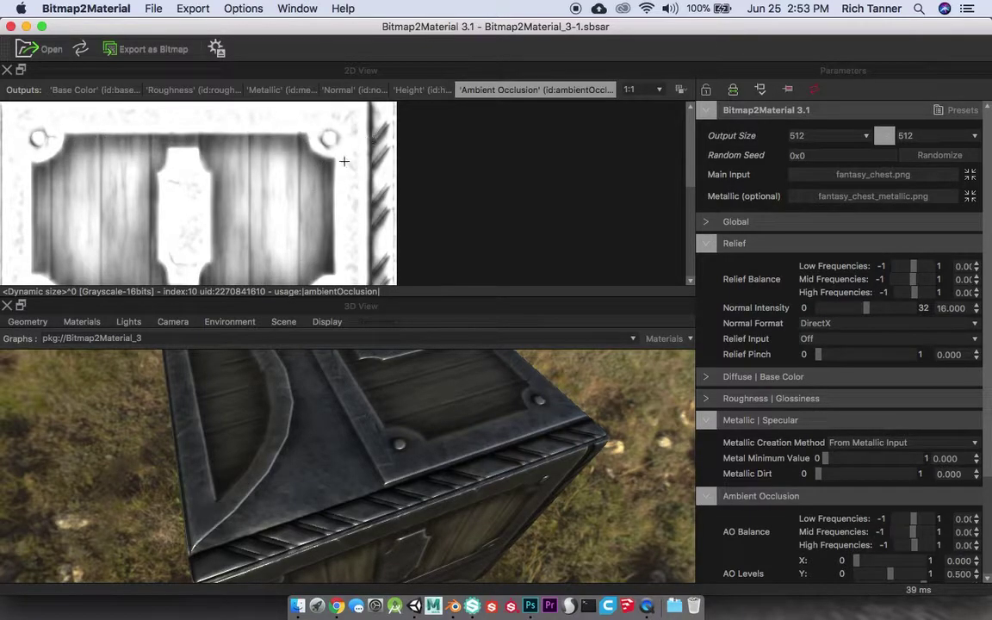
- Give the 3D preview more height and orbit the chest from its side, front and top
left_click_drag(552, 506, 458, 372)
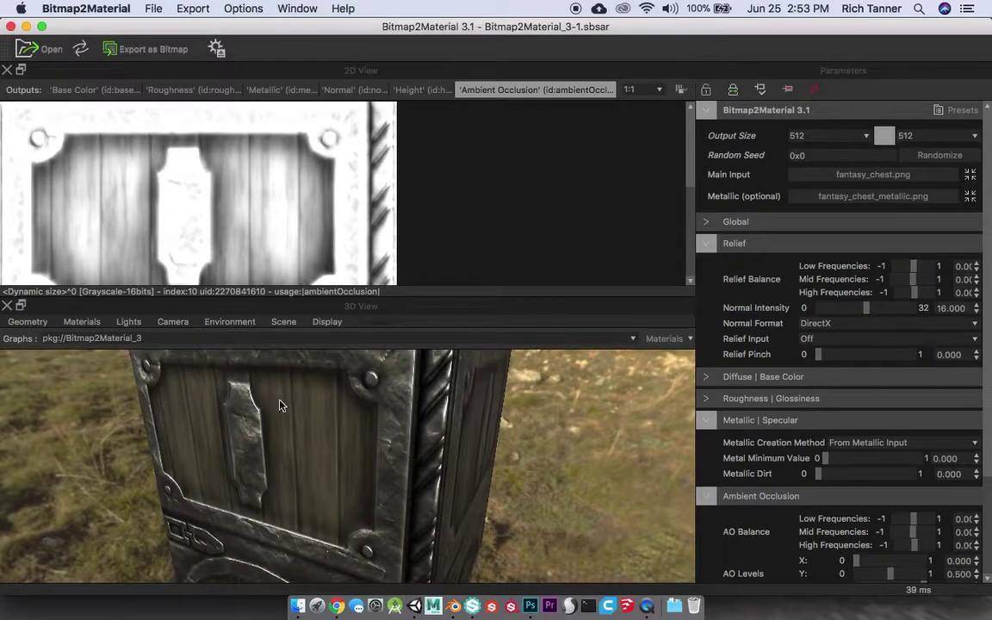
left_click_drag(243, 417, 410, 420)
left_click_drag(473, 295, 472, 221)
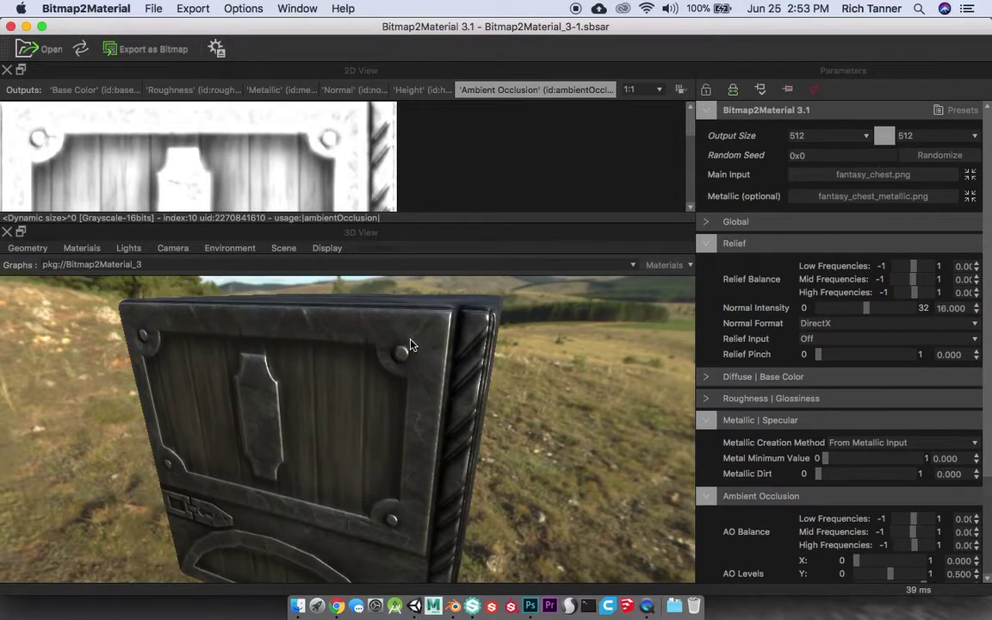
left_click_drag(419, 293, 548, 311)
- Load fantasy_chest.fbx from the Desktop as the 3D preview mesh
left_click(24, 249)
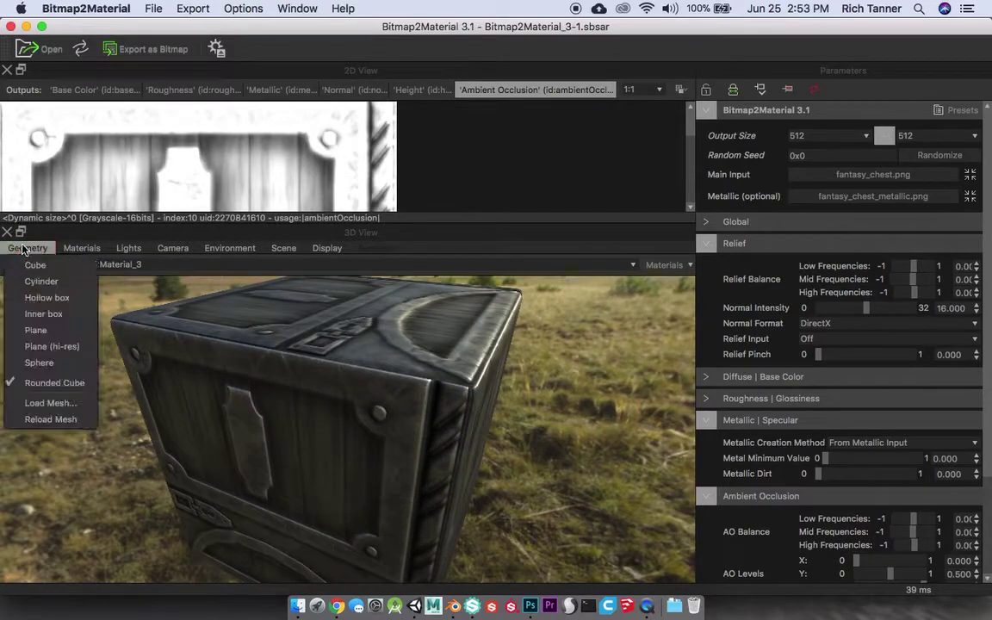
left_click(49, 404)
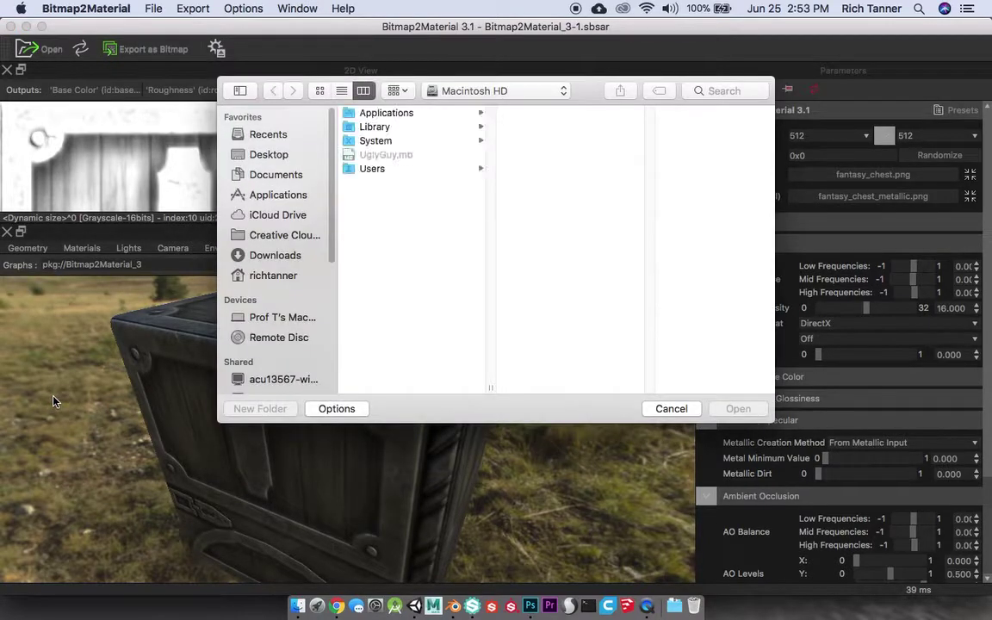
left_click(297, 155)
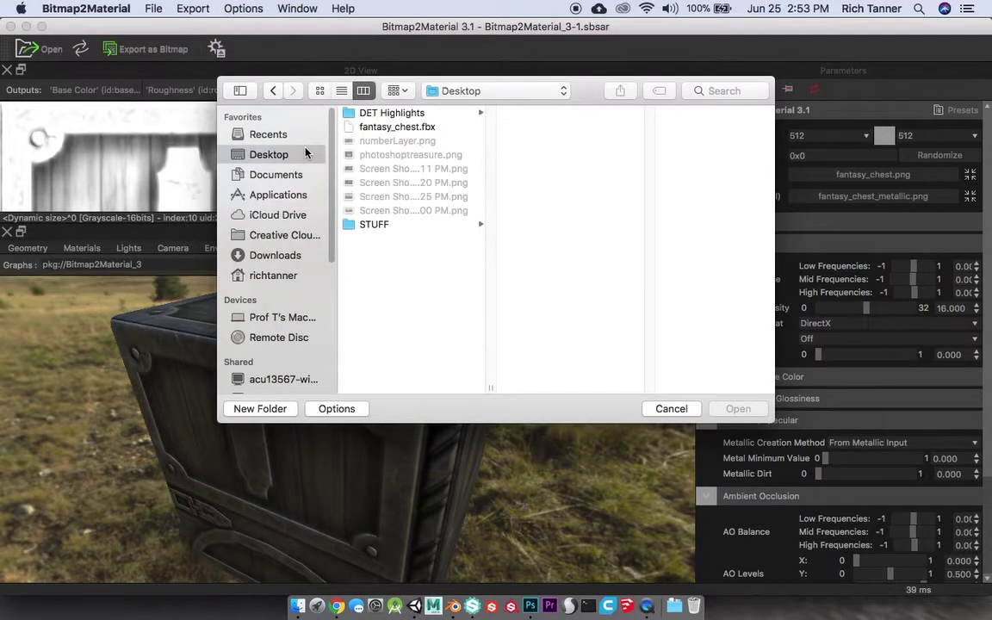
left_click(405, 126)
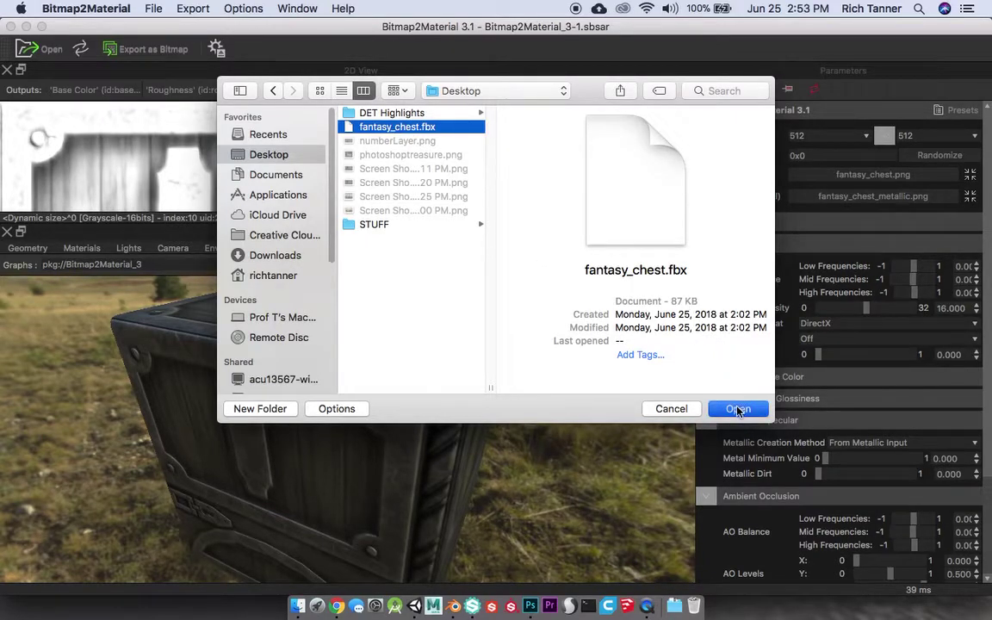
left_click(737, 410)
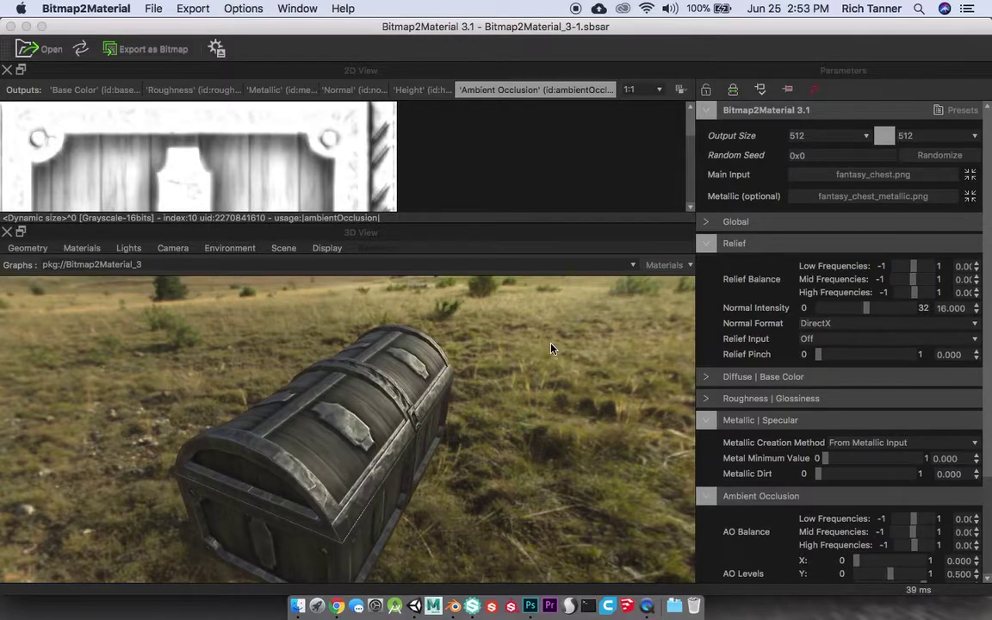
left_click_drag(533, 382, 433, 388)
scroll(483, 360, "up", 5)
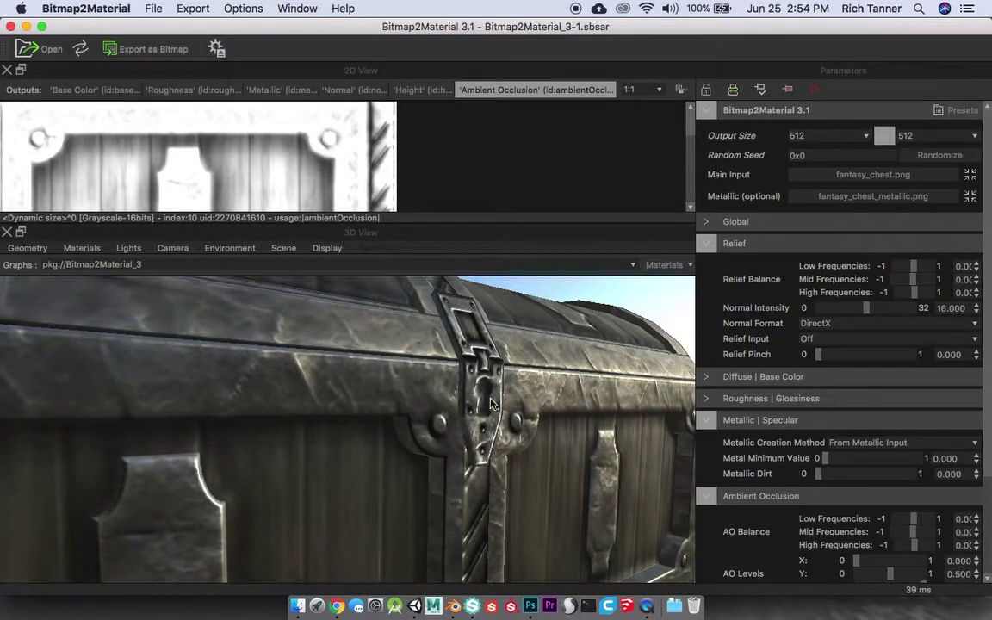
left_click_drag(534, 384, 558, 376)
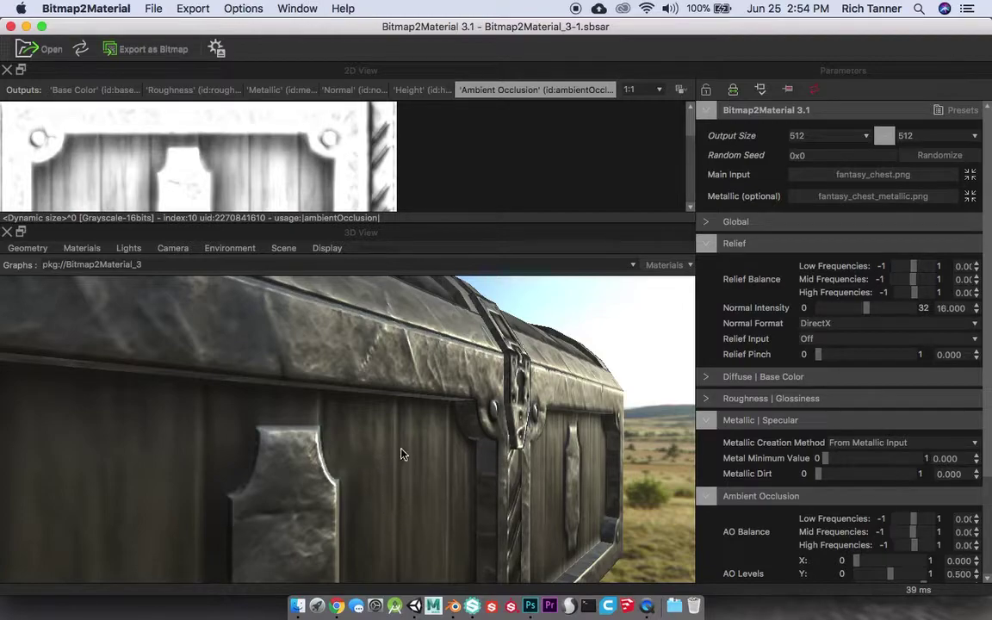
left_click_drag(438, 489, 410, 495)
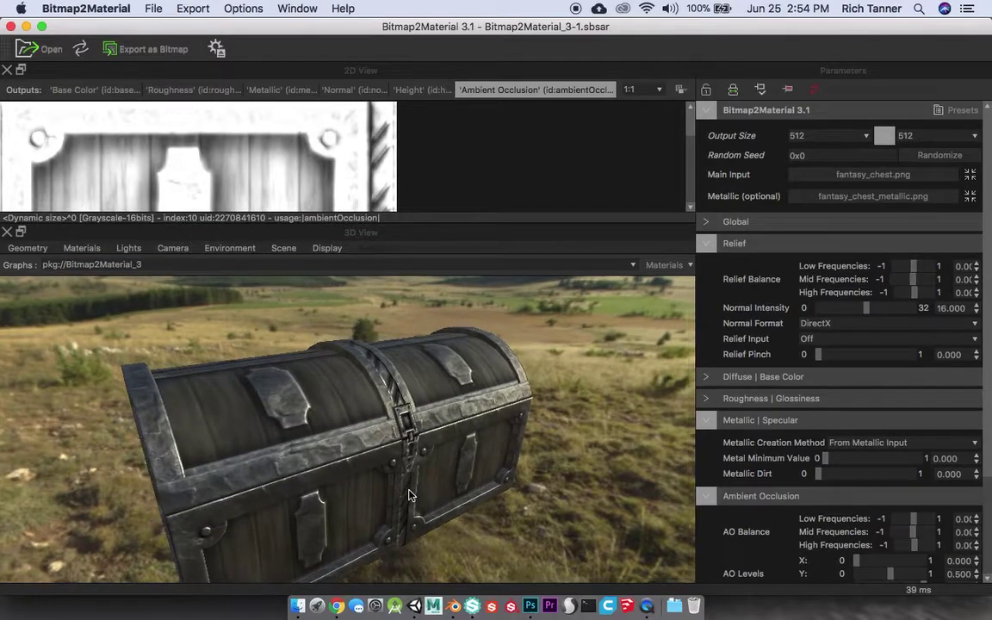
left_click_drag(399, 410, 305, 357)
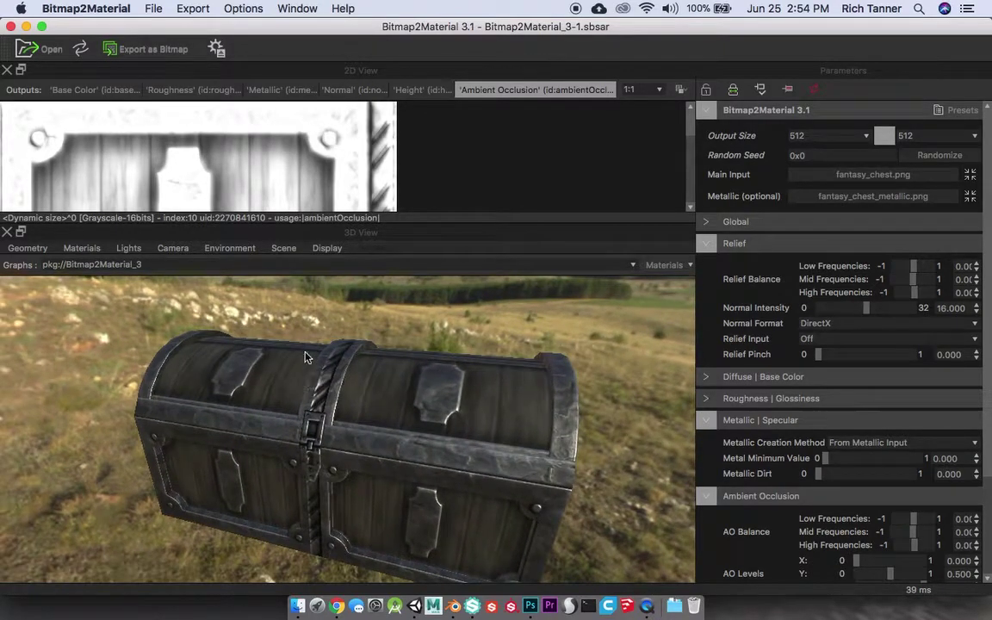
- Open the Export as Bitmap(s) dialog, keeping Desktop as the export folder
left_click(189, 9)
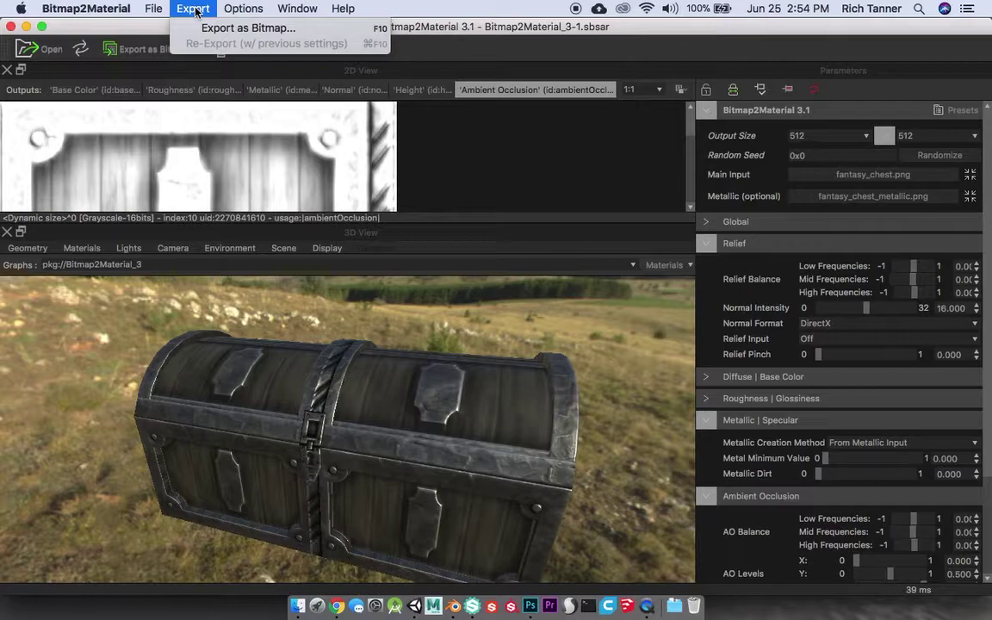
left_click(206, 27)
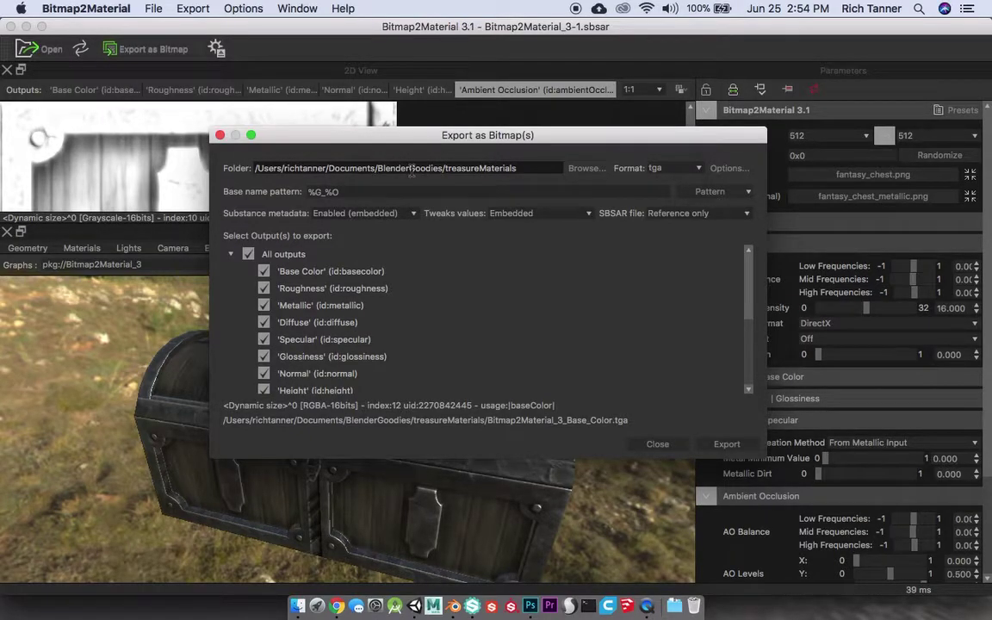
left_click(586, 169)
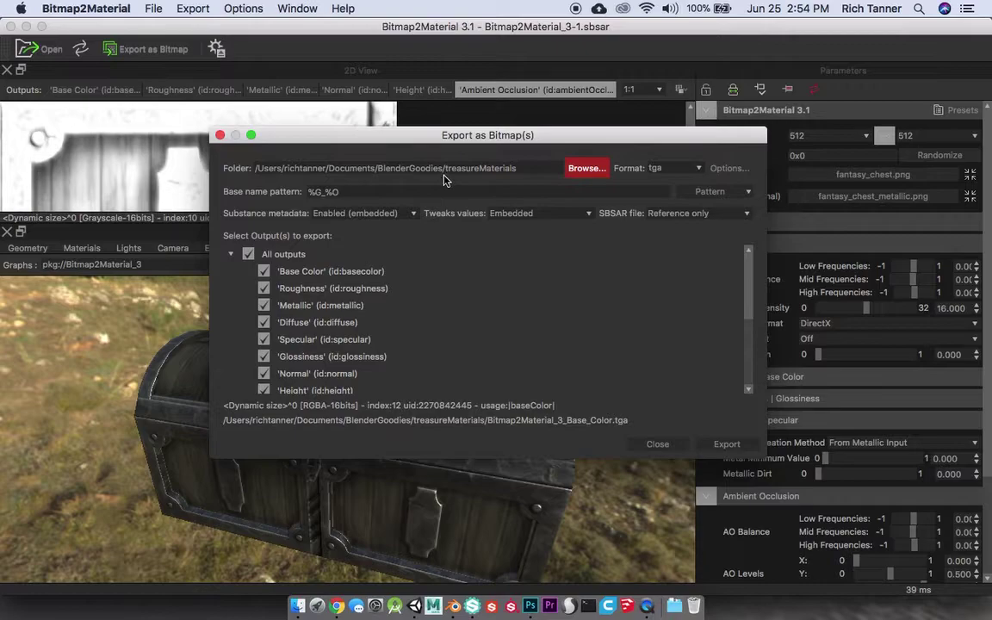
key("Escape")
left_click(587, 169)
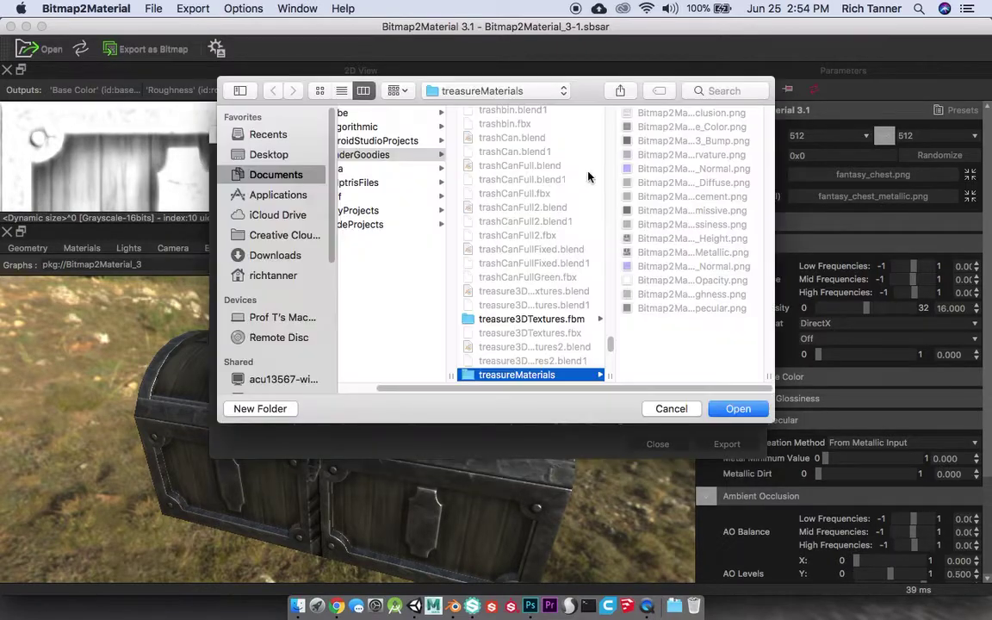
key("Escape")
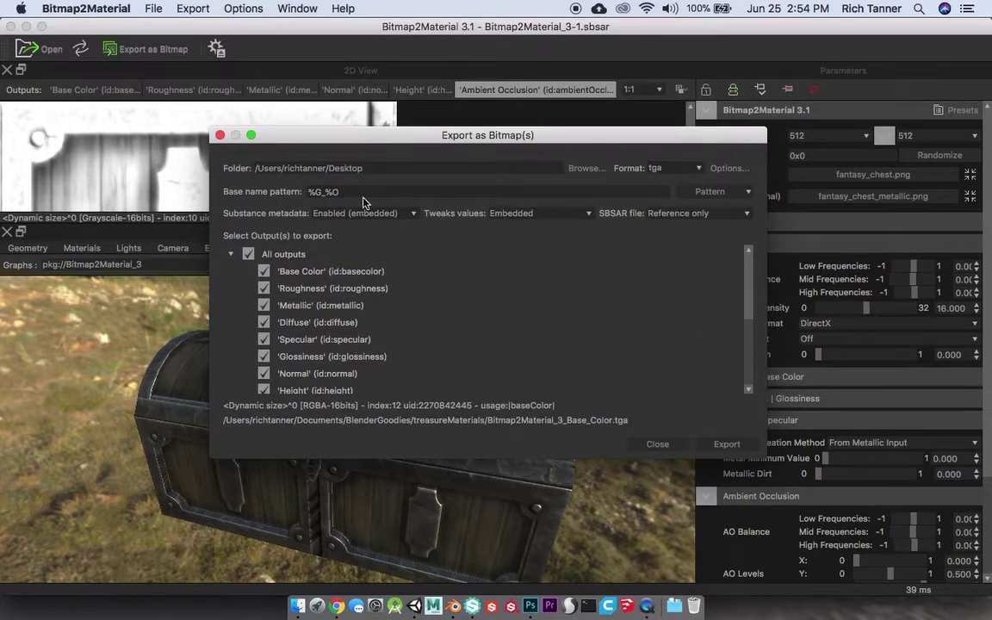
left_click_drag(746, 272, 746, 340)
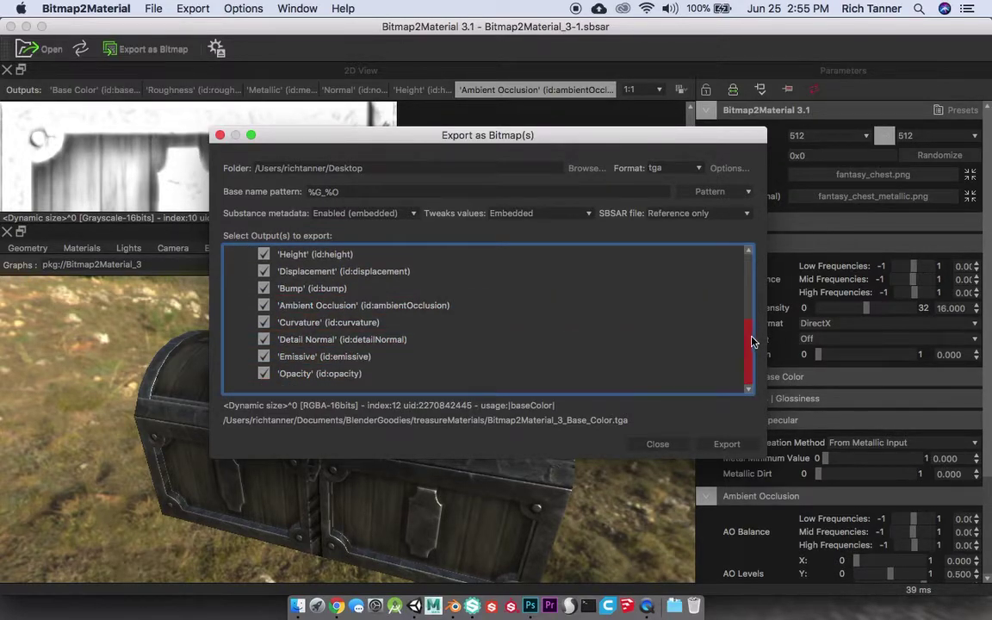
mouse_move(751, 342)
left_mouse_down()
mouse_move(752, 271)
mouse_move(757, 348)
left_mouse_up()
- Set the export format to png, tick All outputs, and start the export
left_click(700, 167)
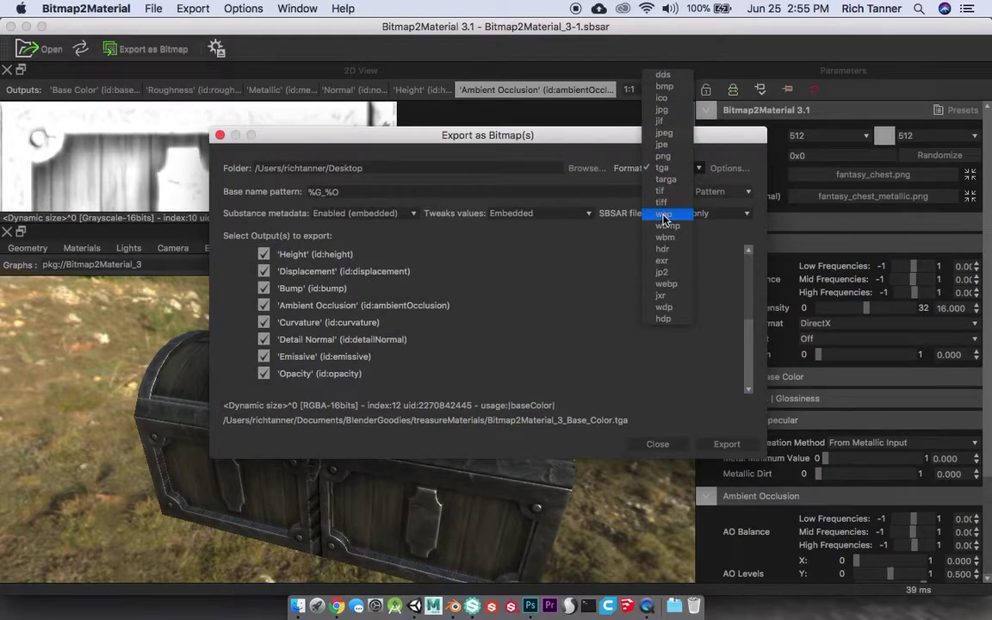
left_click(676, 157)
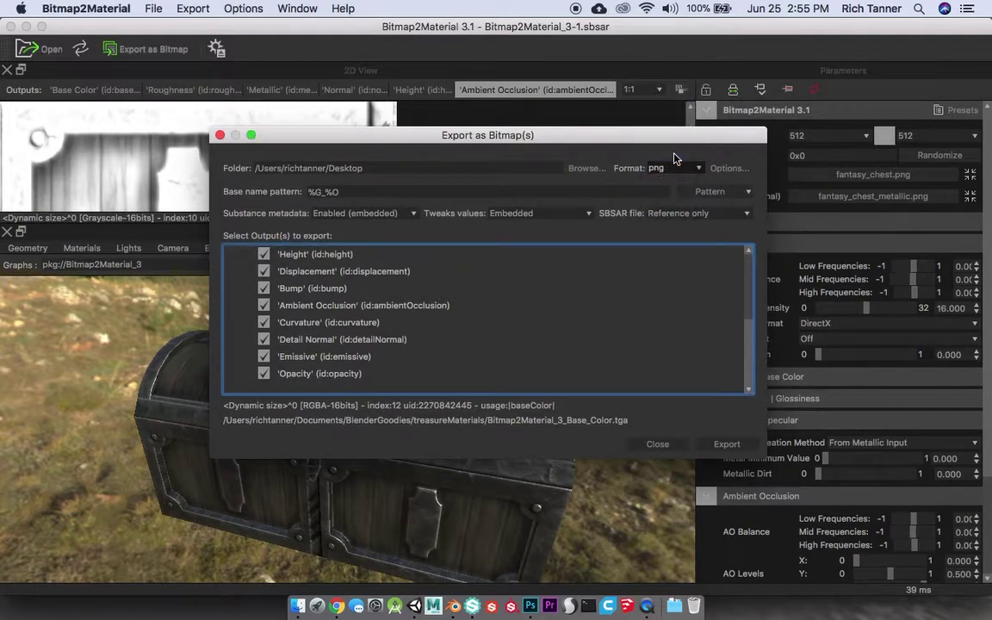
left_click(754, 300)
left_click_drag(754, 337, 746, 310)
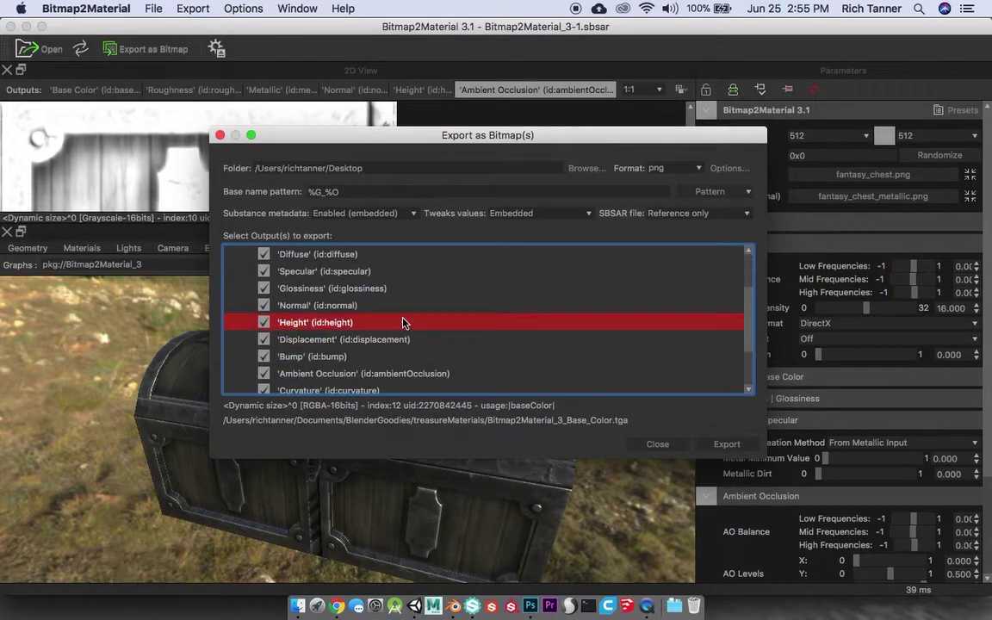
left_click_drag(745, 313, 761, 272)
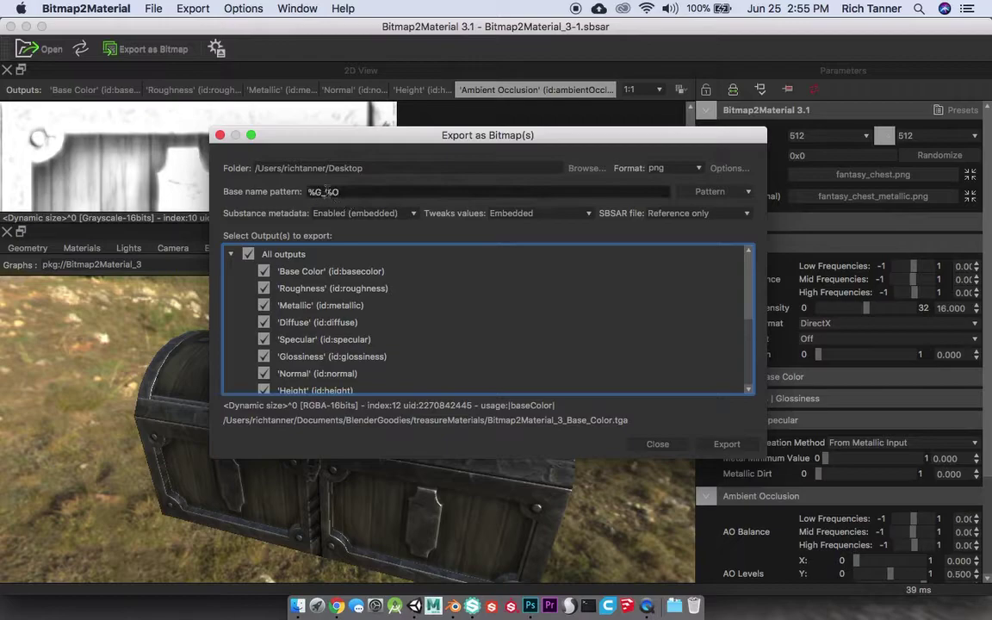
left_click(728, 444)
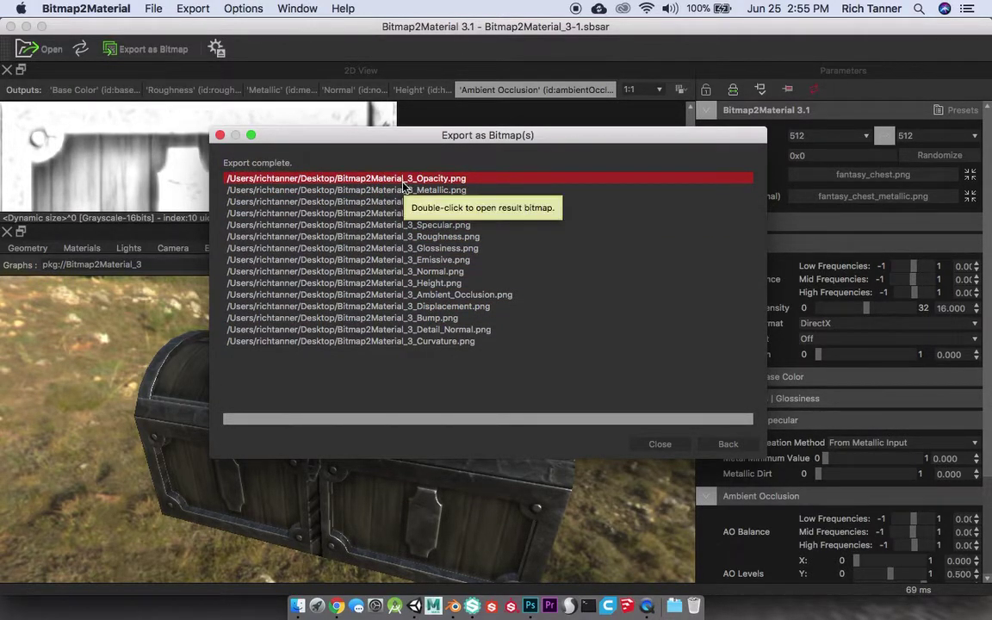
- Close the finished export window and switch to the Unity editor
left_click(660, 444)
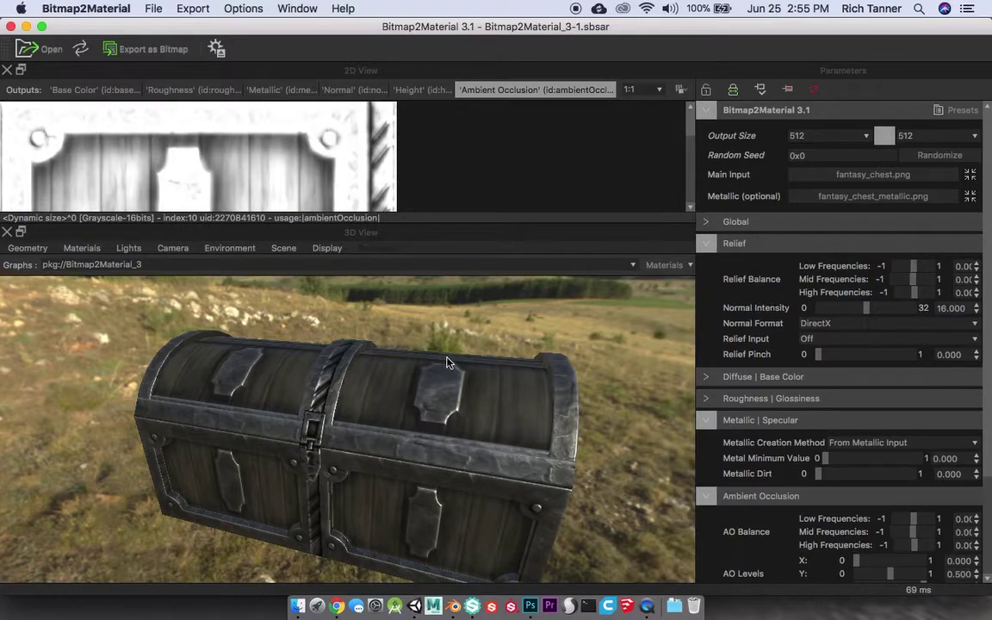
left_click(414, 607)
- Orbit the testscene to compare the chests, then select 'treasure - texture+normal'
left_click_drag(422, 203, 575, 229, "alt")
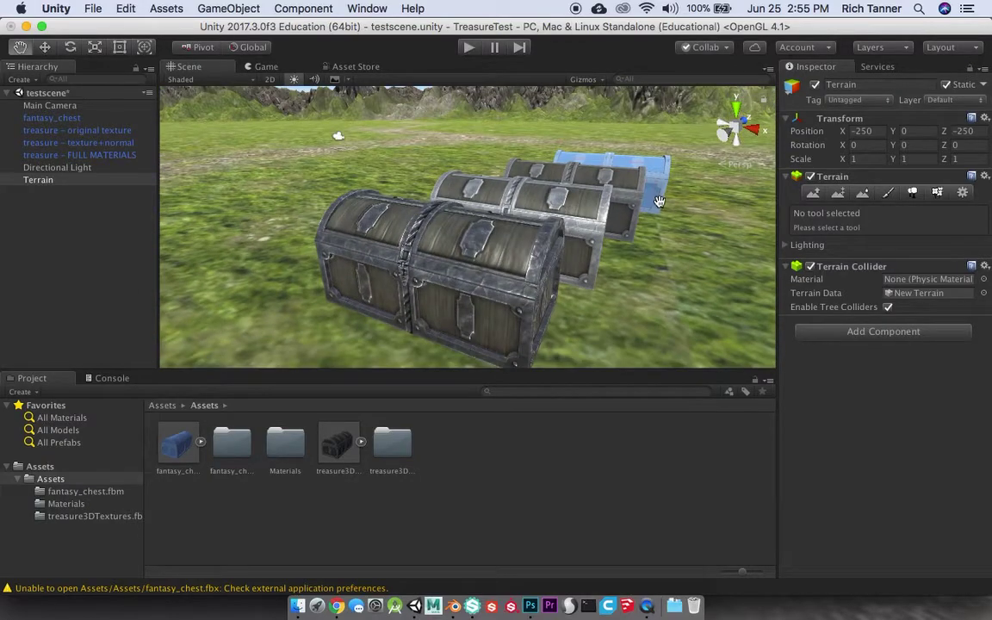
scroll(599, 182, "down", 2)
left_click_drag(599, 182, 594, 217, "alt")
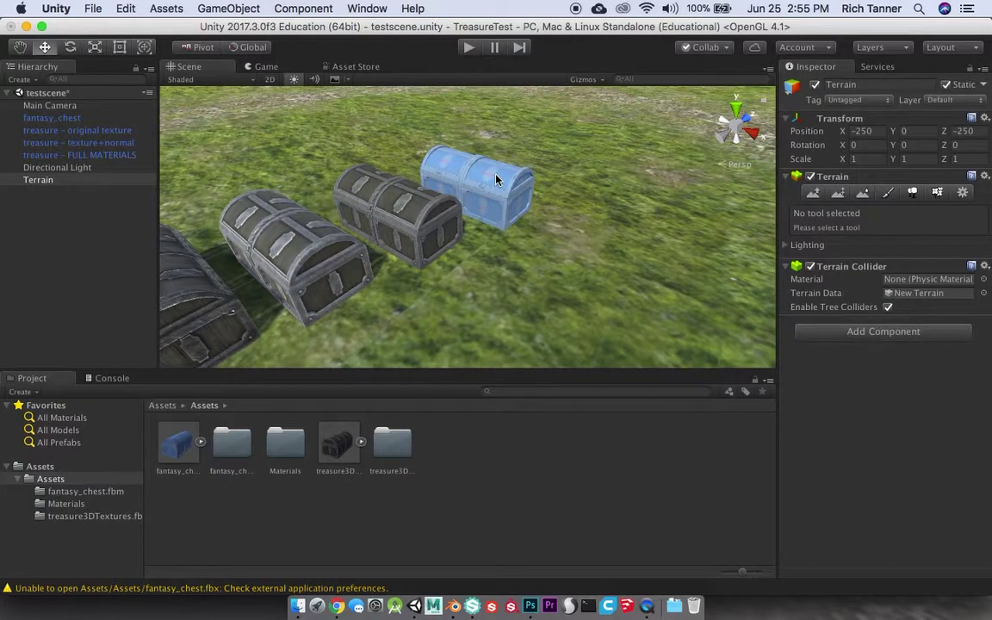
scroll(495, 179, "up", 6)
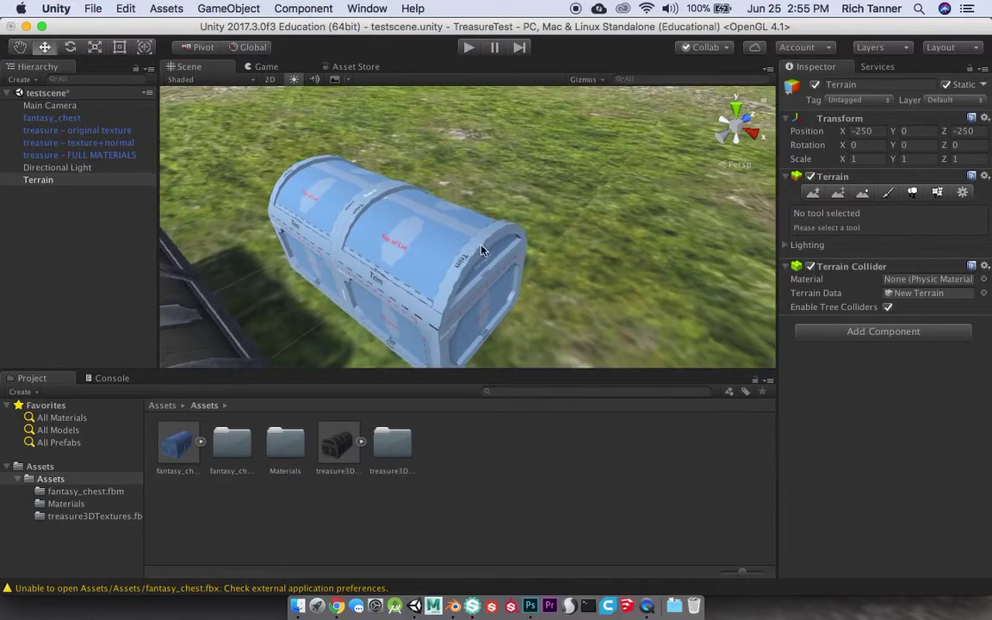
mouse_move(482, 250)
left_mouse_down("alt")
mouse_move(405, 199)
mouse_move(465, 182)
mouse_move(531, 188)
mouse_move(492, 231)
left_mouse_up("alt")
left_click_drag(414, 223, 495, 210, "alt")
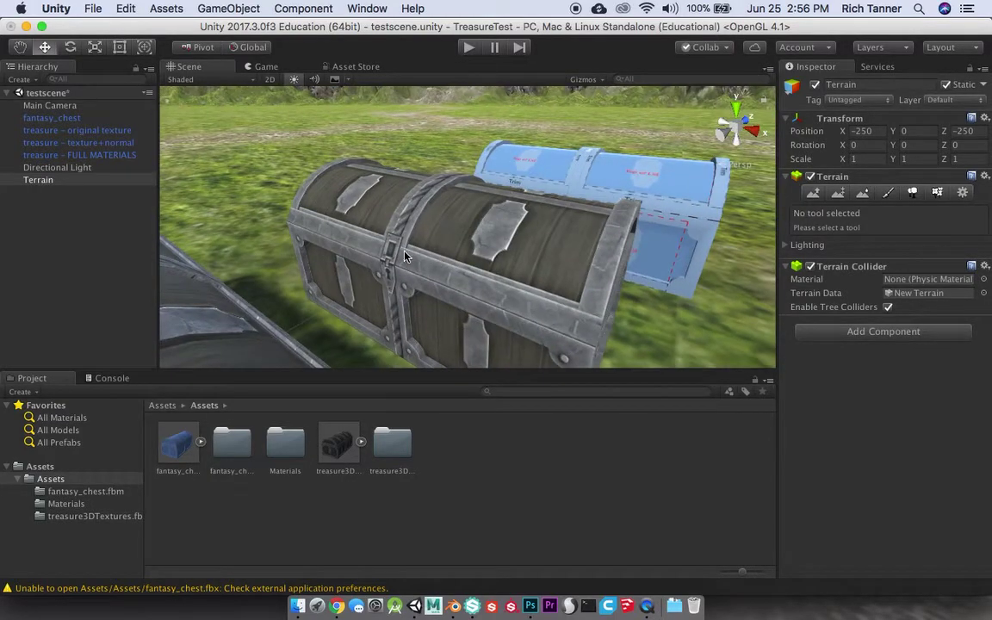
scroll(465, 249, "down", 3)
left_click_drag(463, 257, 459, 217, "alt")
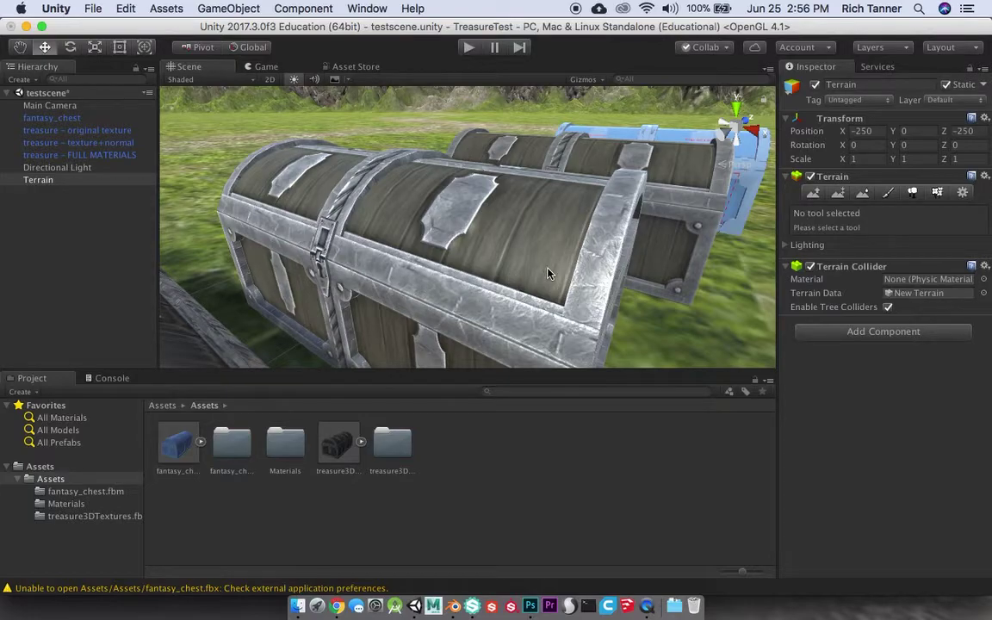
left_click_drag(545, 270, 519, 283, "alt")
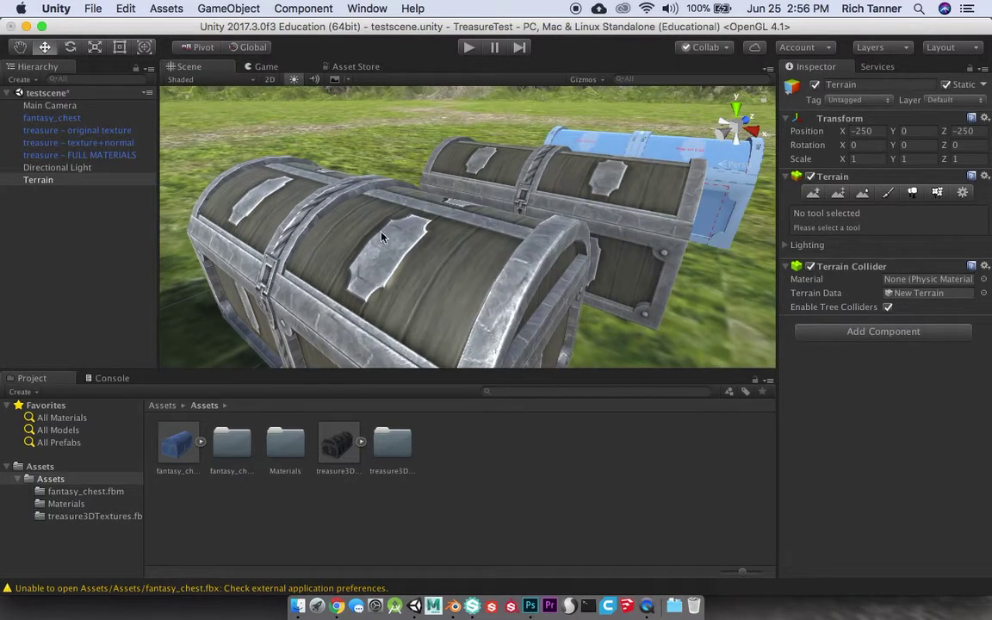
left_click(129, 143)
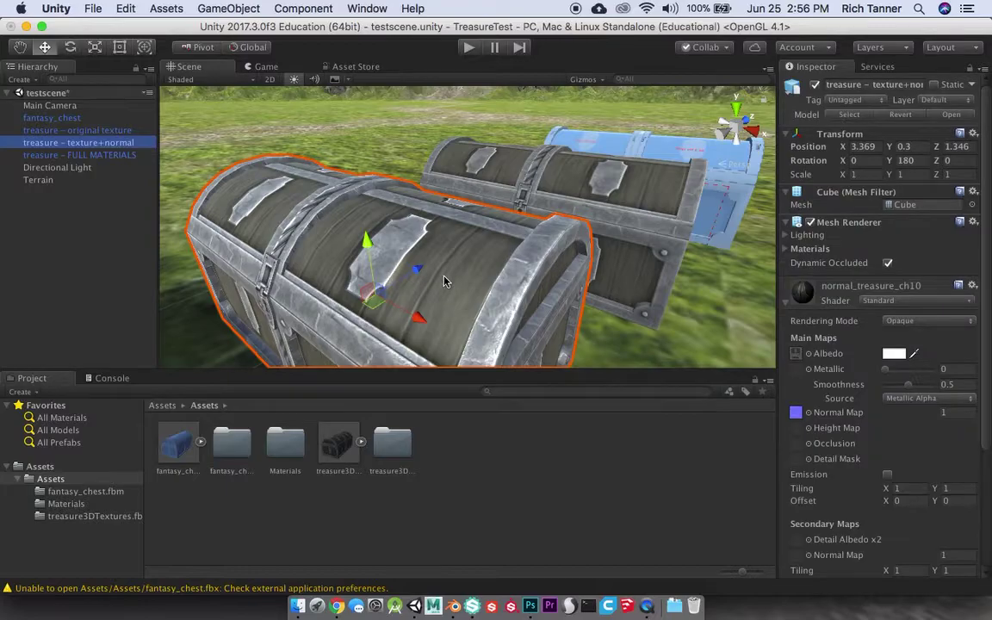
- Select and frame the 'treasure - FULL MATERIALS' chest, orbiting to a frontal view
key("f")
left_click_drag(469, 263, 502, 248, "alt")
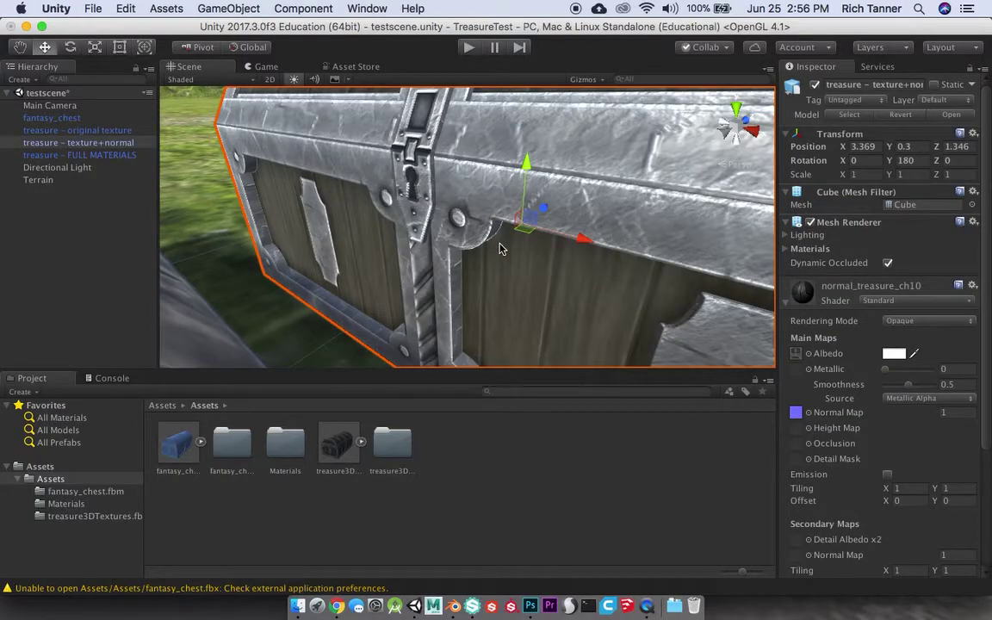
scroll(502, 249, "down", 5)
left_click(345, 235)
key("f")
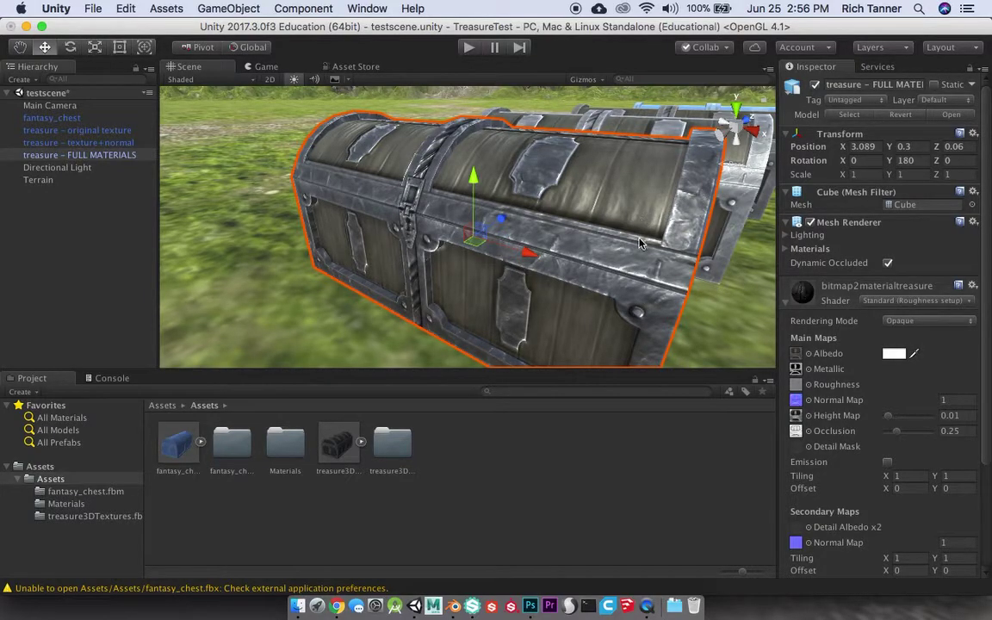
mouse_move(640, 244)
left_mouse_down("alt")
mouse_move(531, 283)
mouse_move(642, 228)
left_mouse_up("alt")
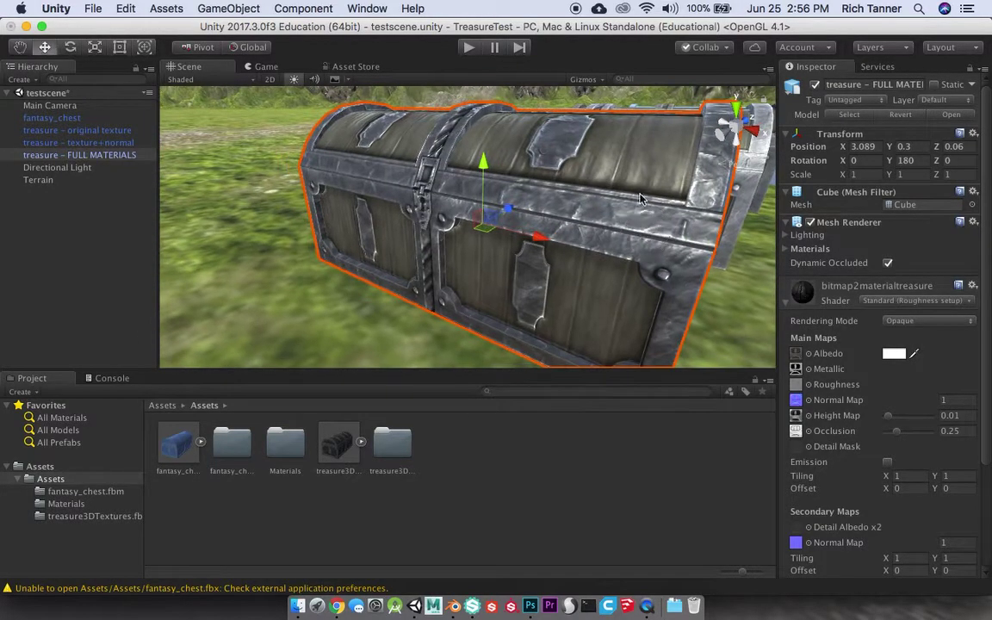
left_click_drag(593, 177, 554, 162, "alt")
left_click_drag(558, 199, 597, 246, "alt")
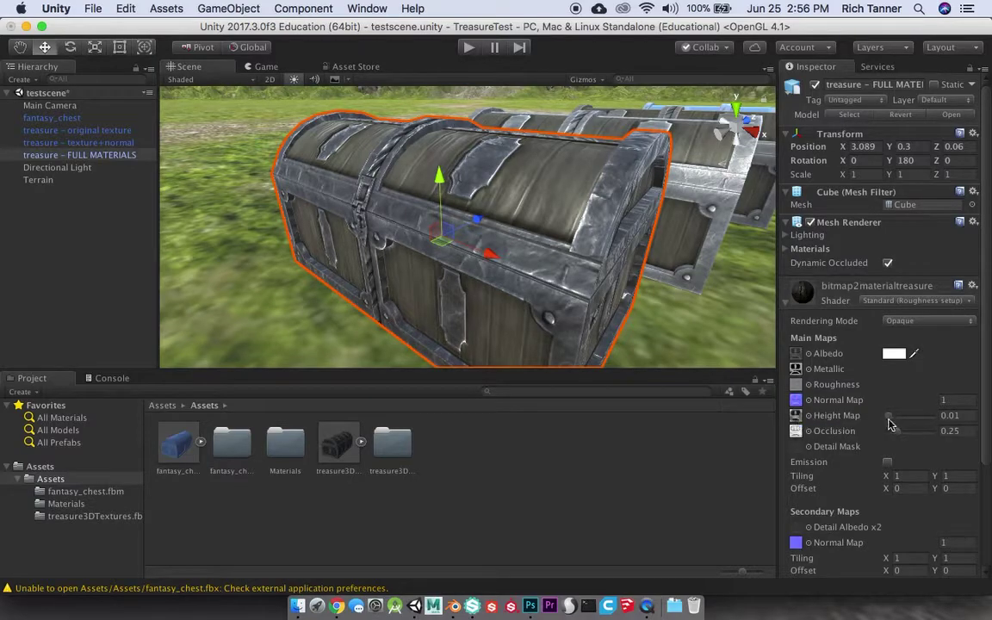
- Raise its Height Map strength to 0.022, then deselect and view from front-left
mouse_move(893, 420)
left_mouse_down()
mouse_move(946, 416)
mouse_move(870, 416)
mouse_move(972, 417)
mouse_move(878, 421)
left_mouse_up()
left_click(652, 248)
left_click_drag(686, 229, 587, 240, "alt")
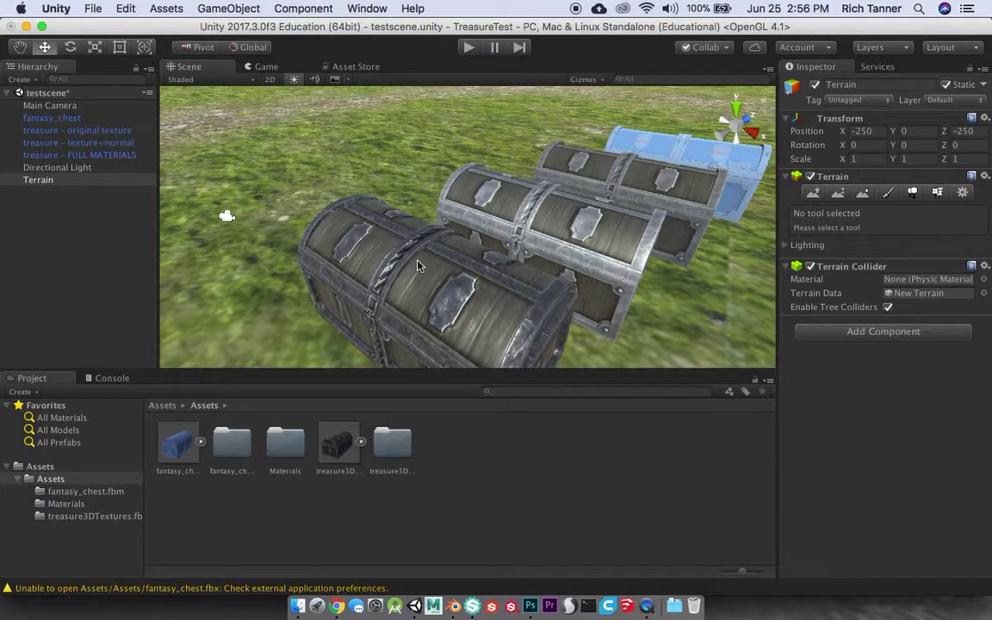
- Orbit around the front of the chest row, then switch back to Bitmap2Material
left_click_drag(479, 266, 446, 225, "alt")
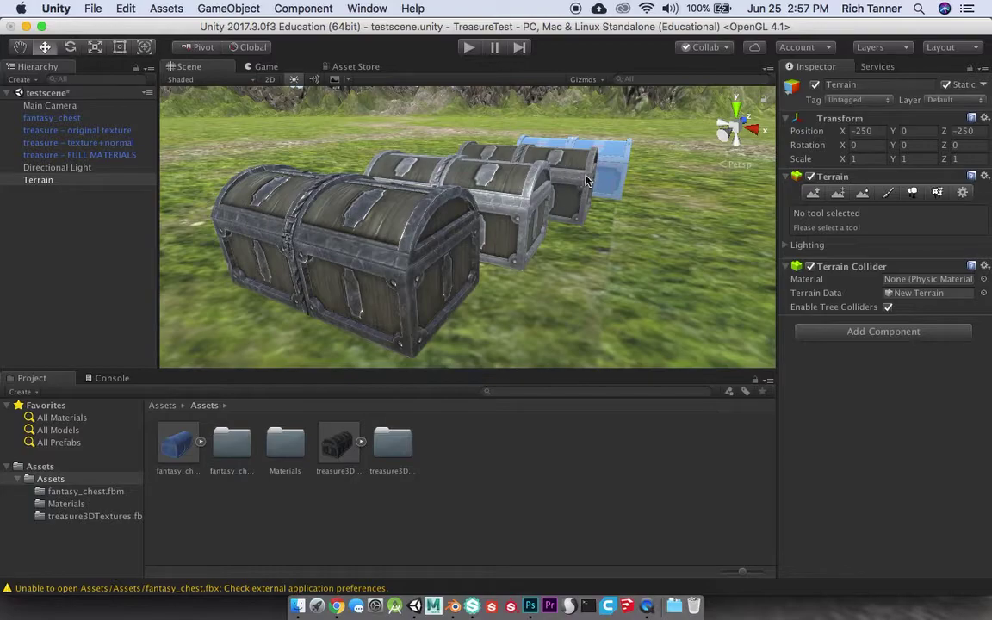
mouse_move(586, 188)
left_mouse_down("alt")
mouse_move(599, 188)
mouse_move(569, 190)
mouse_move(591, 197)
left_mouse_up("alt")
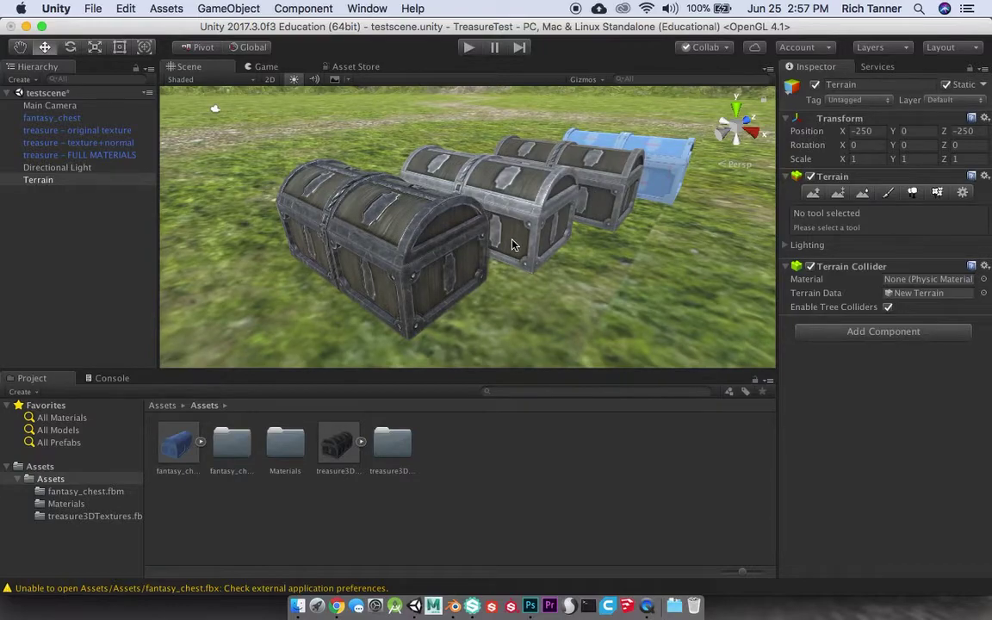
left_click(472, 605)
left_click_drag(562, 329, 543, 313)
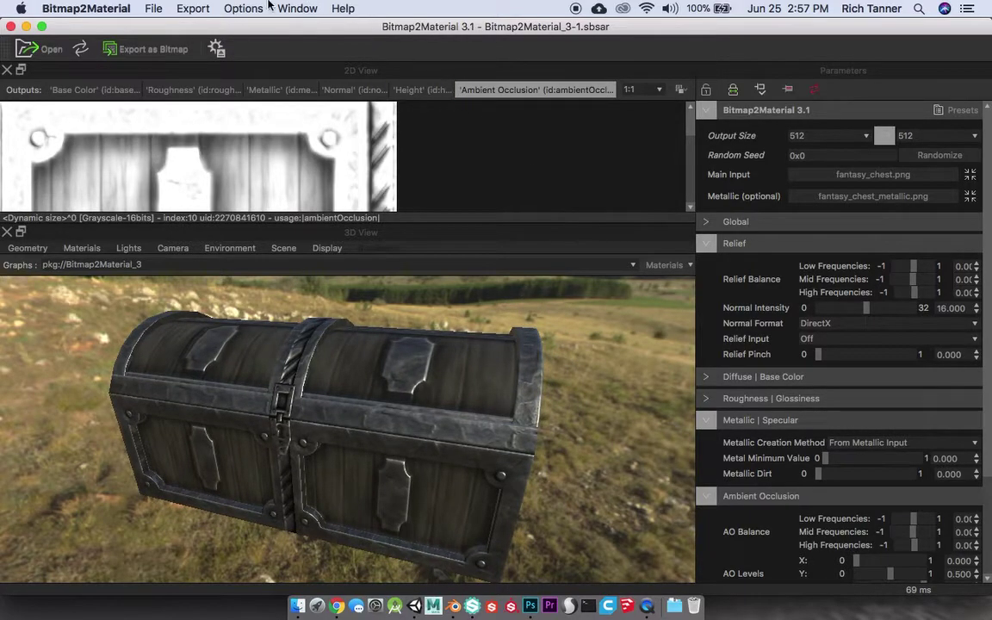
left_click(202, 9)
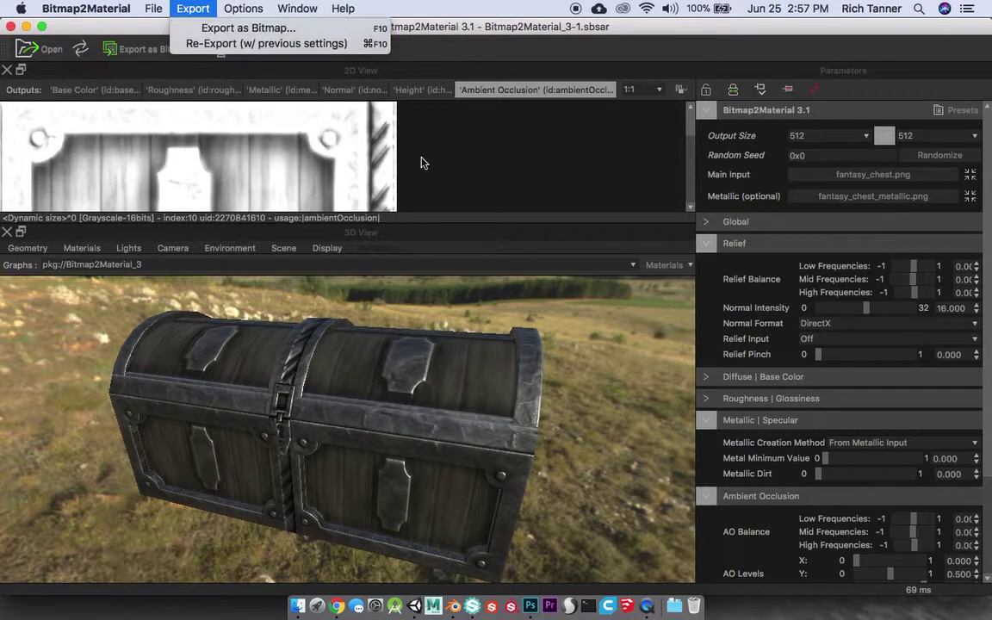
left_click(516, 278)
left_click_drag(516, 277, 587, 329)
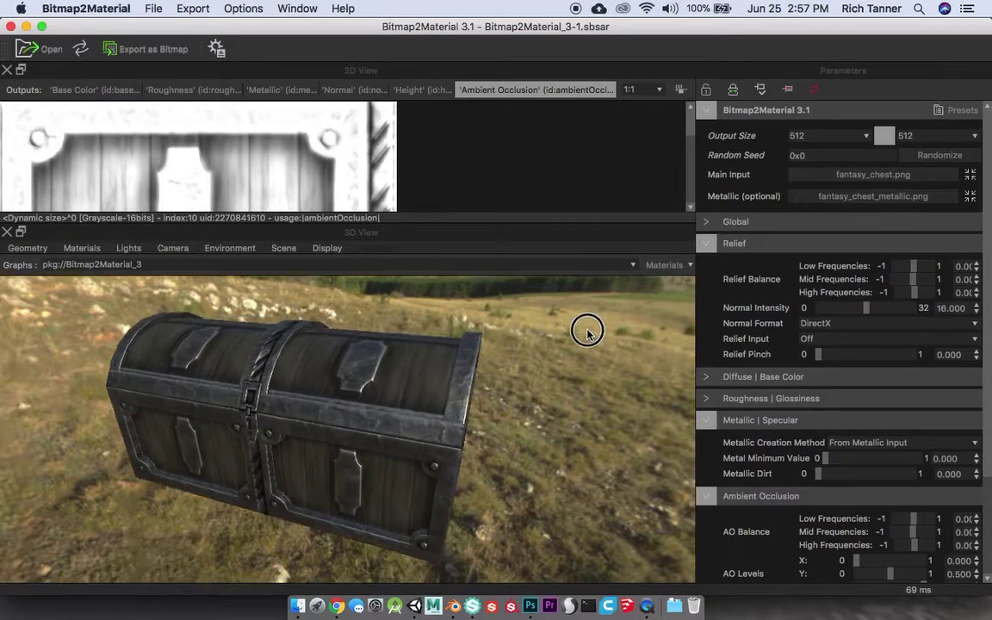
left_click(155, 9)
left_click(156, 9)
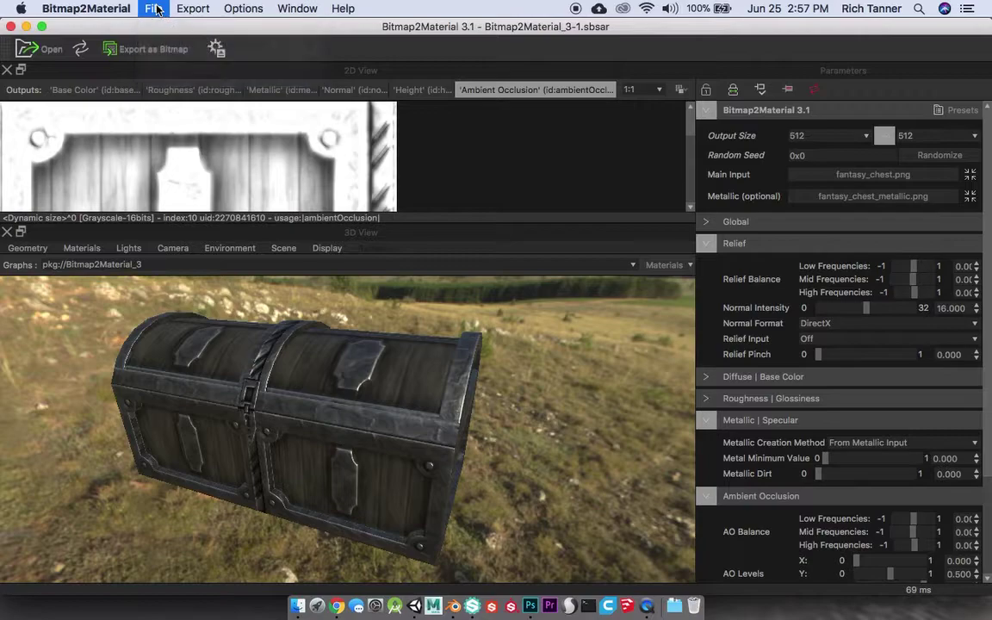
left_click_drag(525, 329, 577, 345)
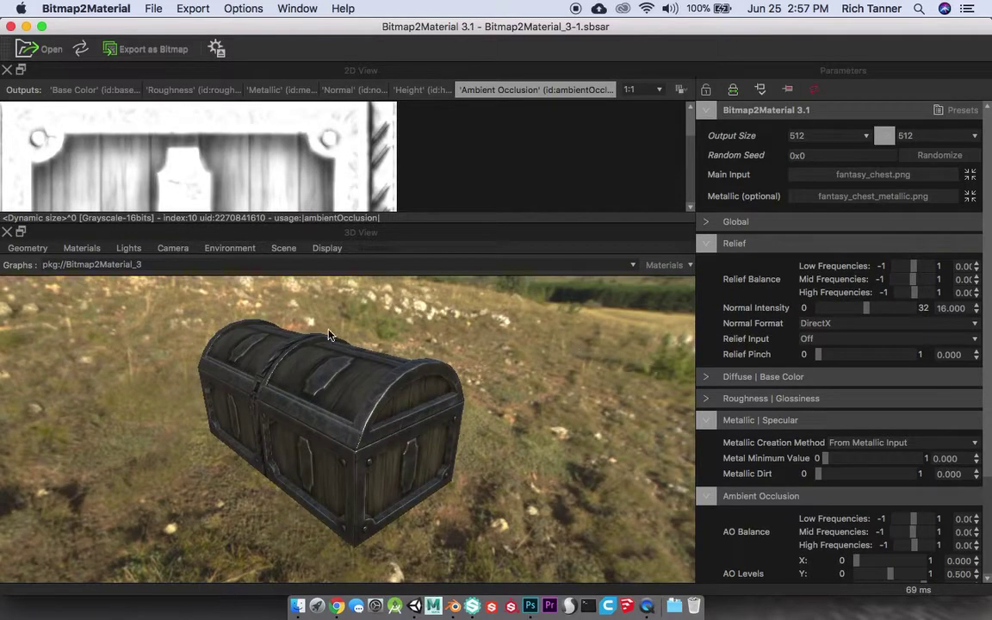